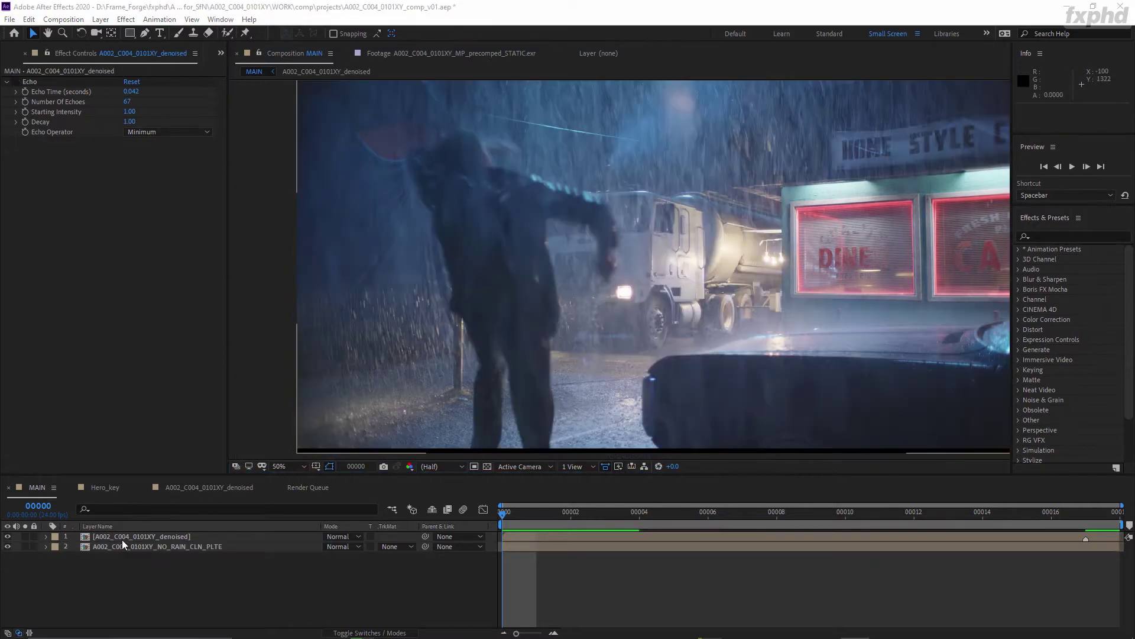
Solo the A002_C004_0101XY_NO_RAIN_CLN_PLTE layer in the MAIN composition
click(105, 547)
click(25, 546)
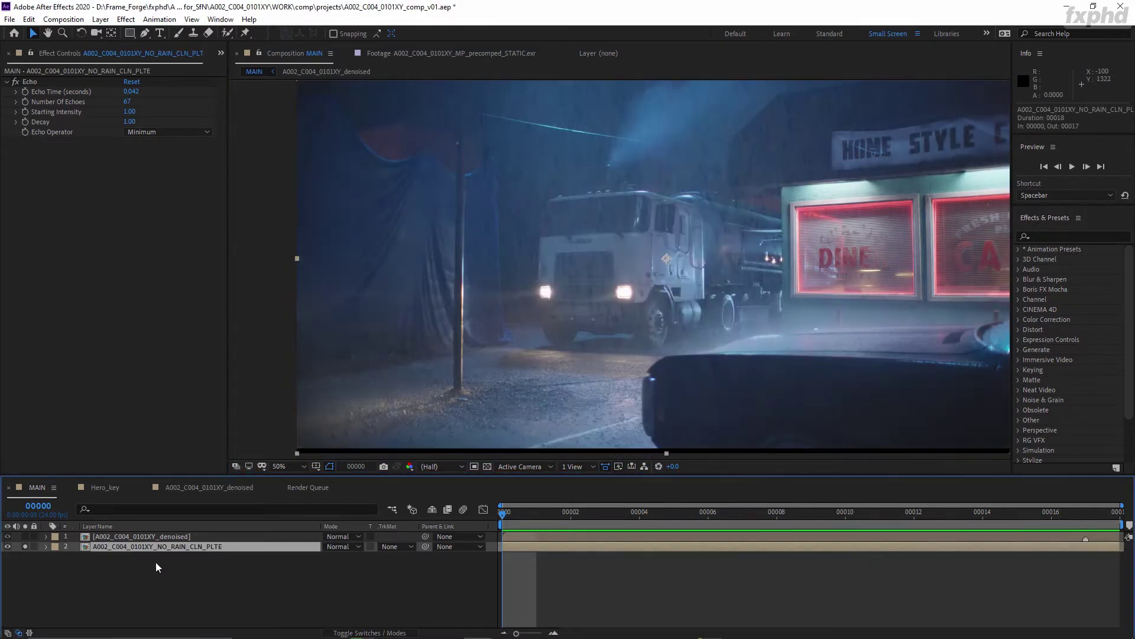
drag(436, 359, 433, 388)
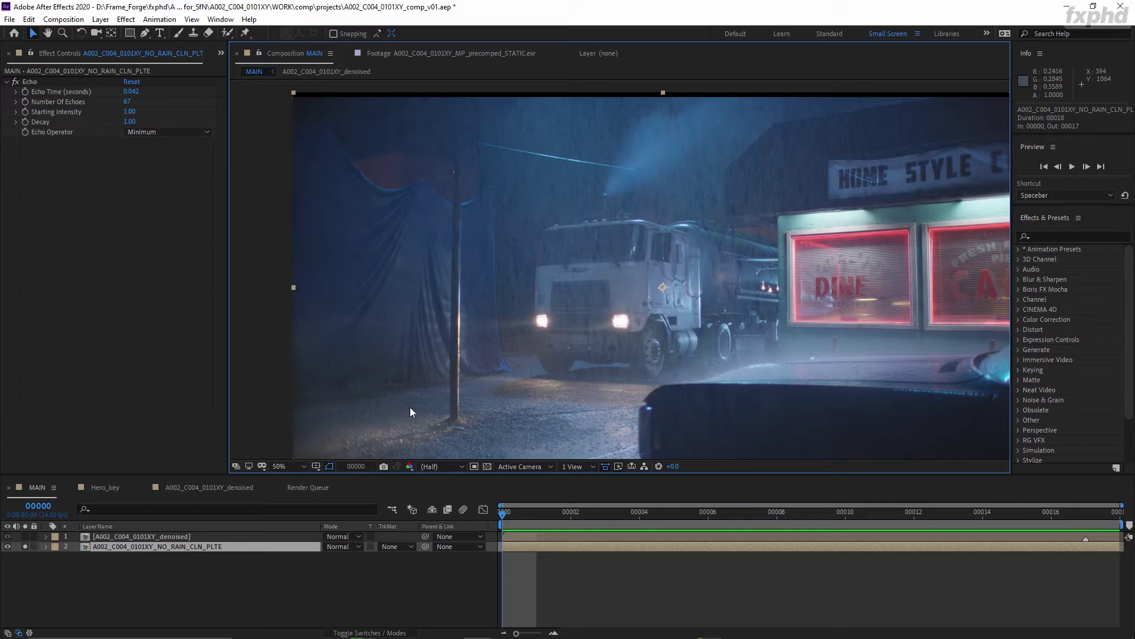
Find the Optics Compensation effect with the search term "opt" and apply it to the clean plate layer
key(ctrl+5)
text(opt)
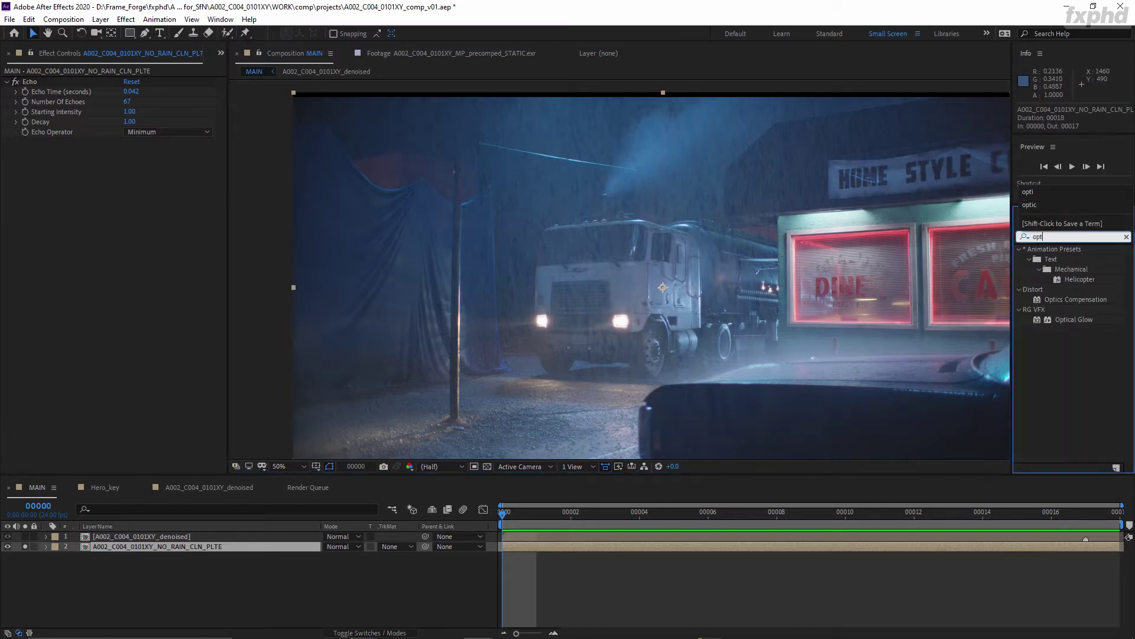
drag(1055, 301, 1055, 300)
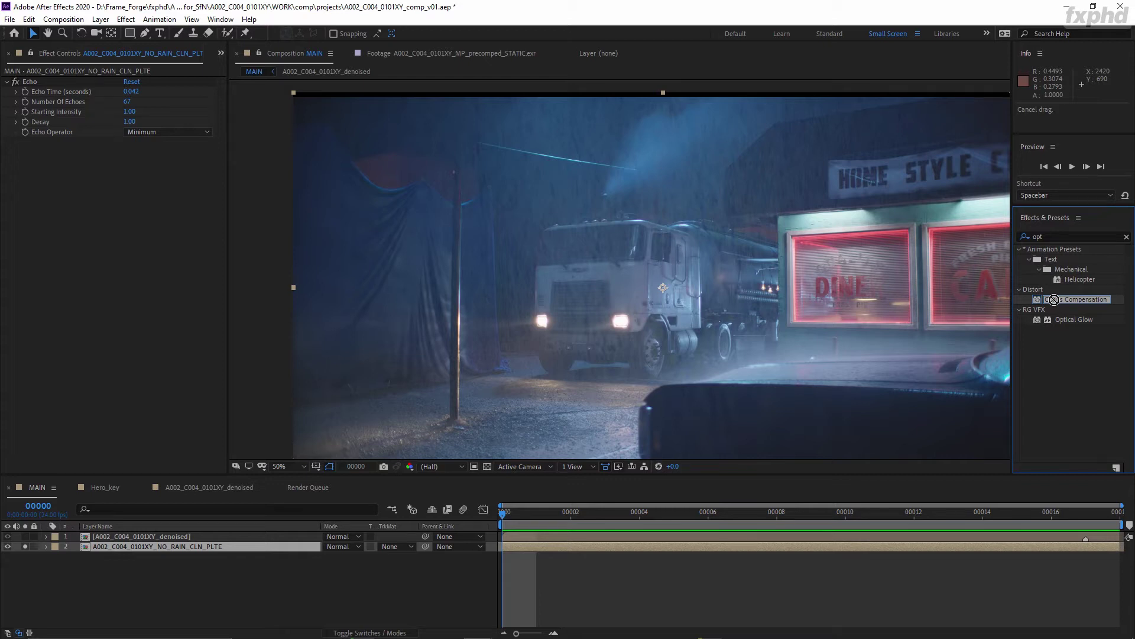
drag(1055, 300, 554, 258)
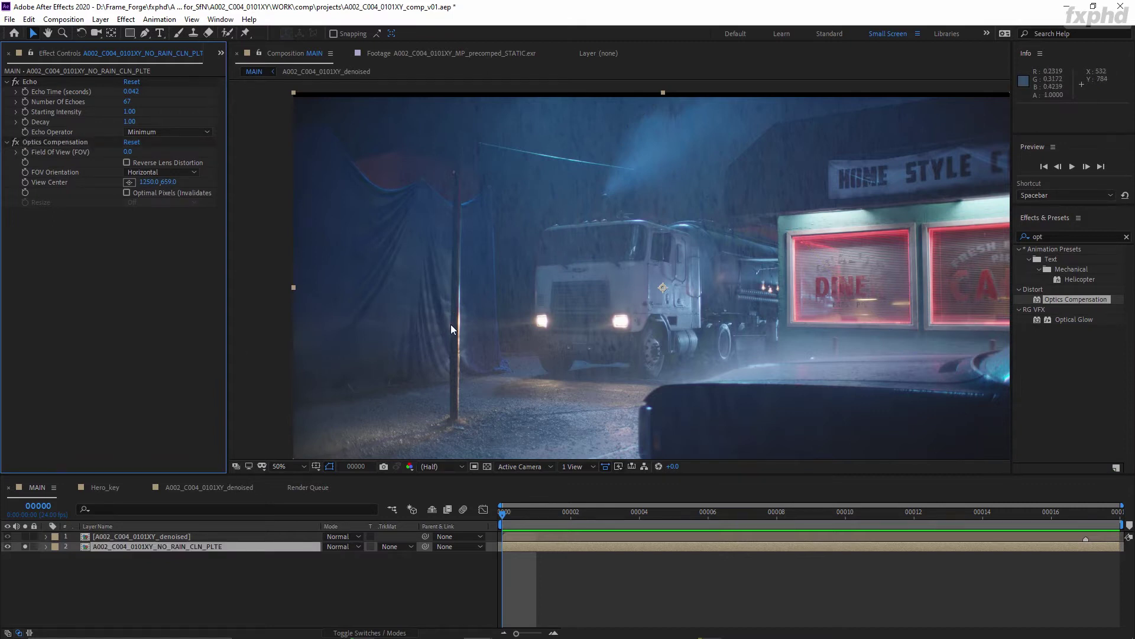
Examine the straight edges of the pole and the diner windows in the clean plate for lens distortion
drag(452, 324, 374, 322)
scroll(458, 321, right, 3)
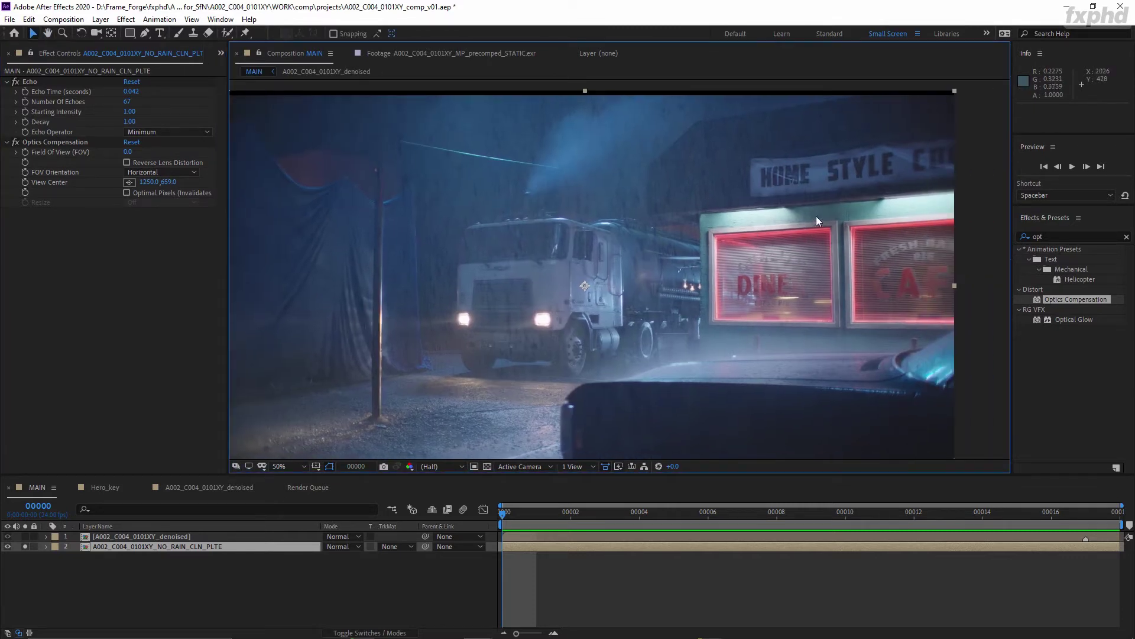
scroll(808, 226, up, 2)
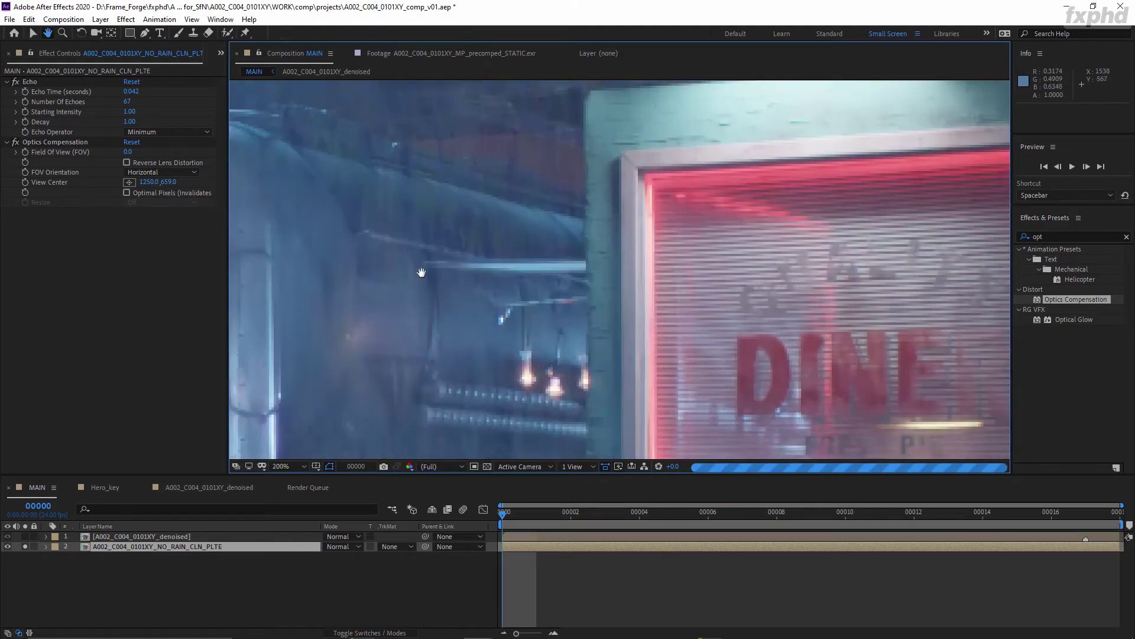
scroll(702, 255, down, 1)
drag(703, 256, 598, 249)
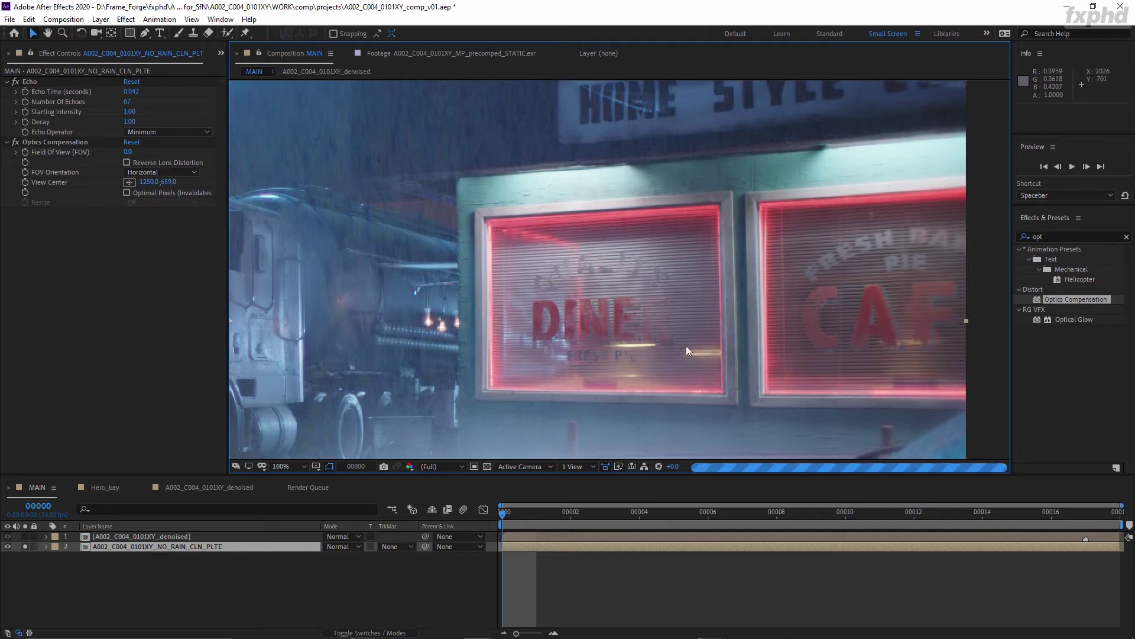
scroll(686, 349, down, 3)
drag(580, 332, 684, 292)
scroll(591, 289, up, 3)
drag(524, 293, 510, 362)
scroll(512, 334, down, 1)
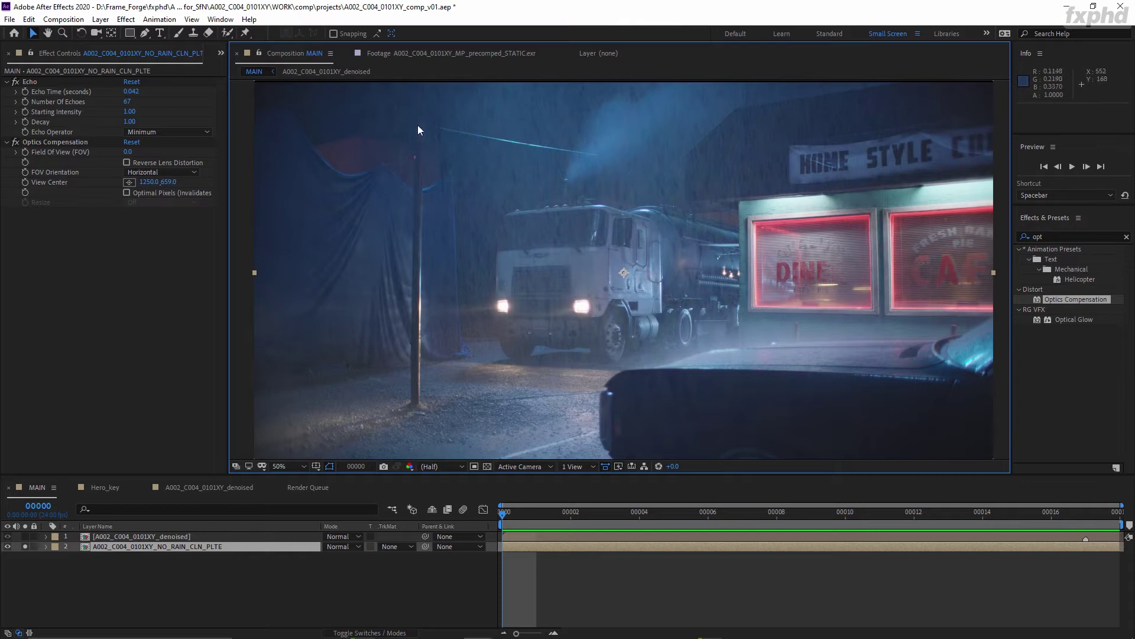
drag(420, 360, 436, 361)
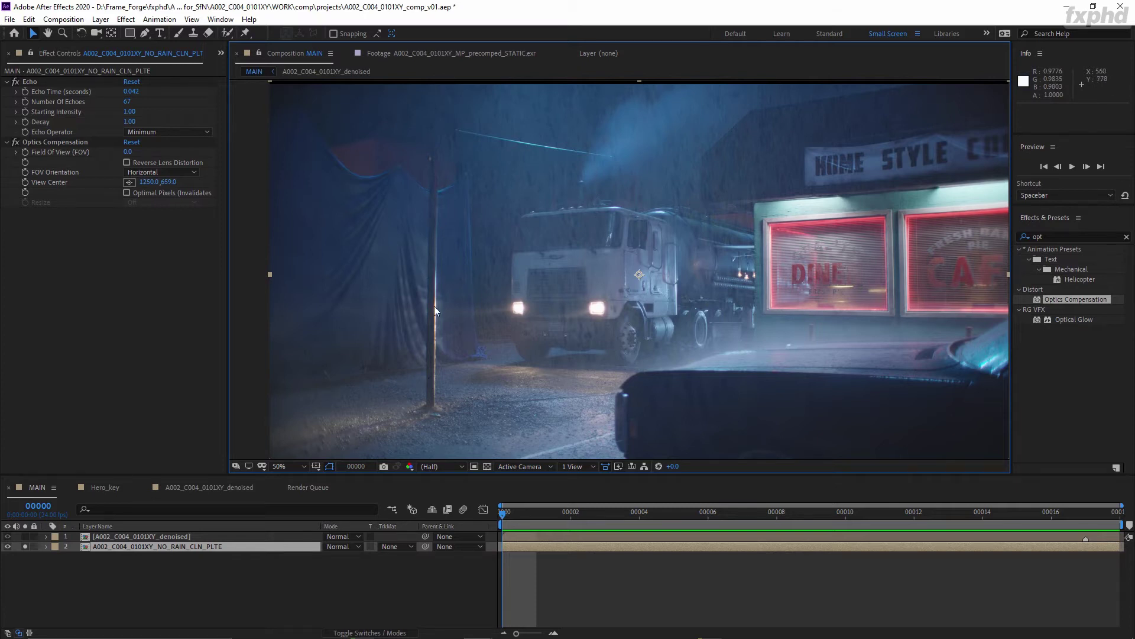
drag(395, 398, 436, 395)
key(v)
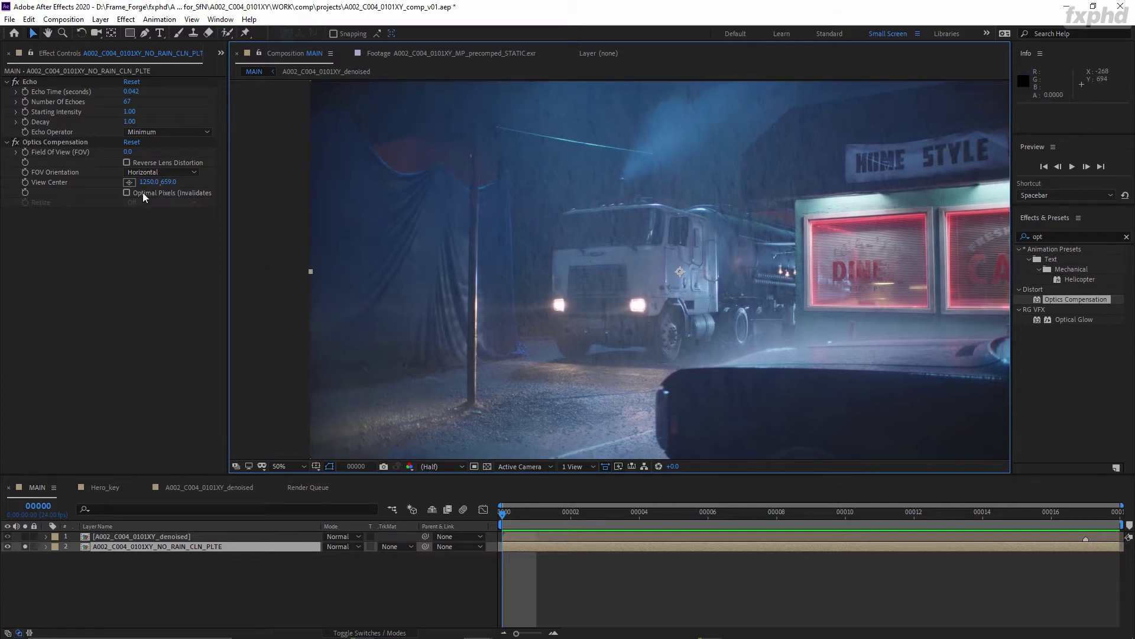
Enable Reverse Lens Distortion in Optics Compensation and set its Field Of View first to 10, finally to 20
click(126, 162)
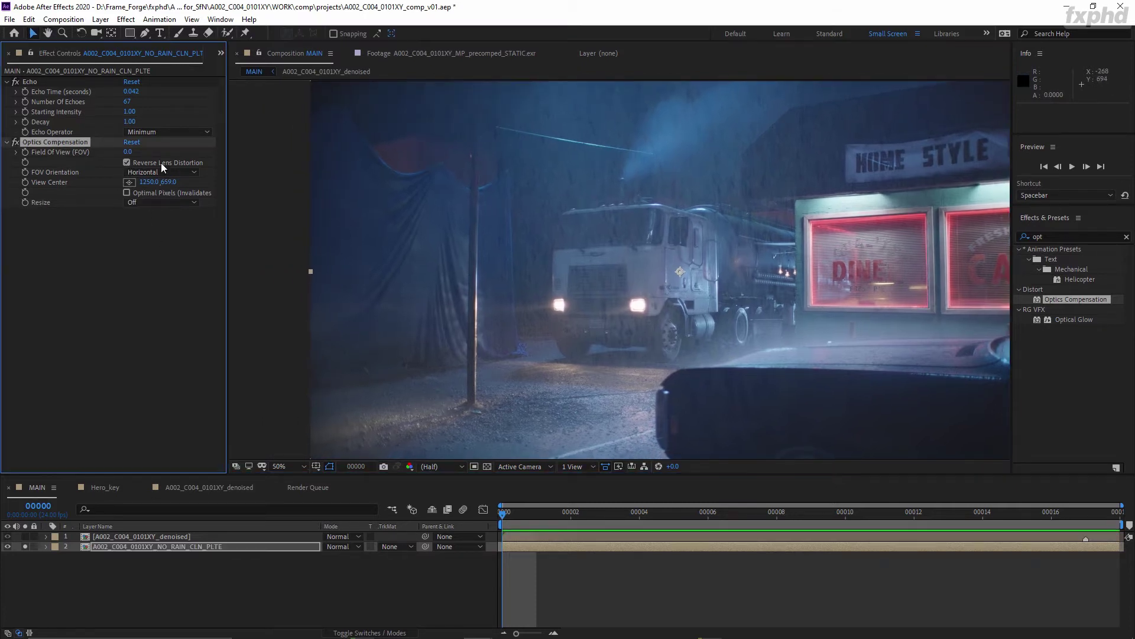
click(128, 152)
text(10)
key(Return)
click(129, 151)
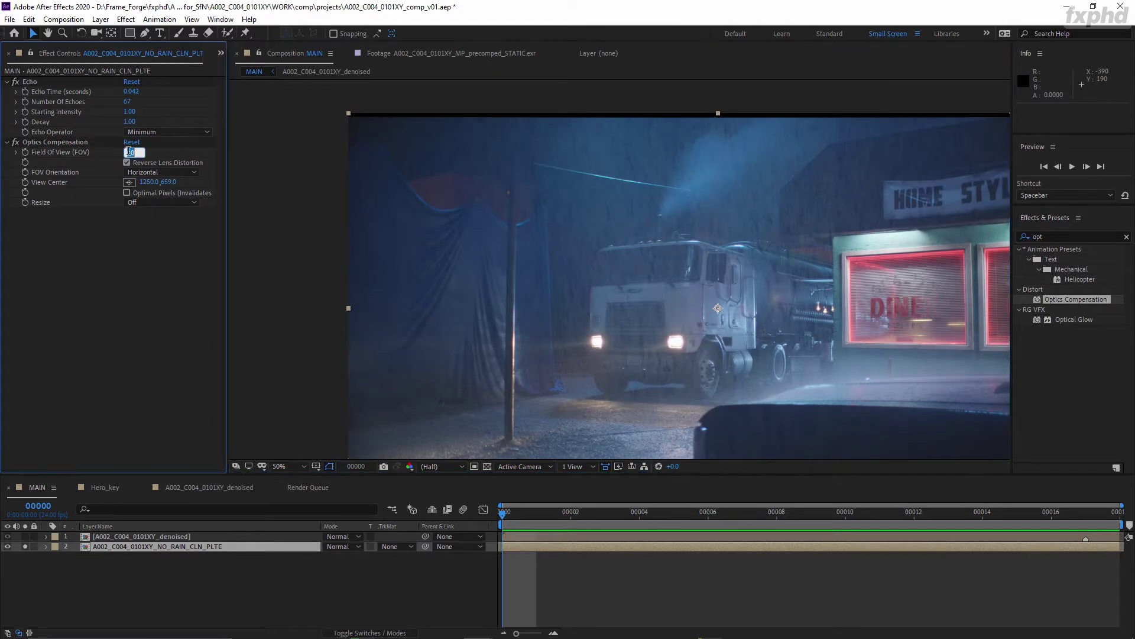
text(20)
key(Return)
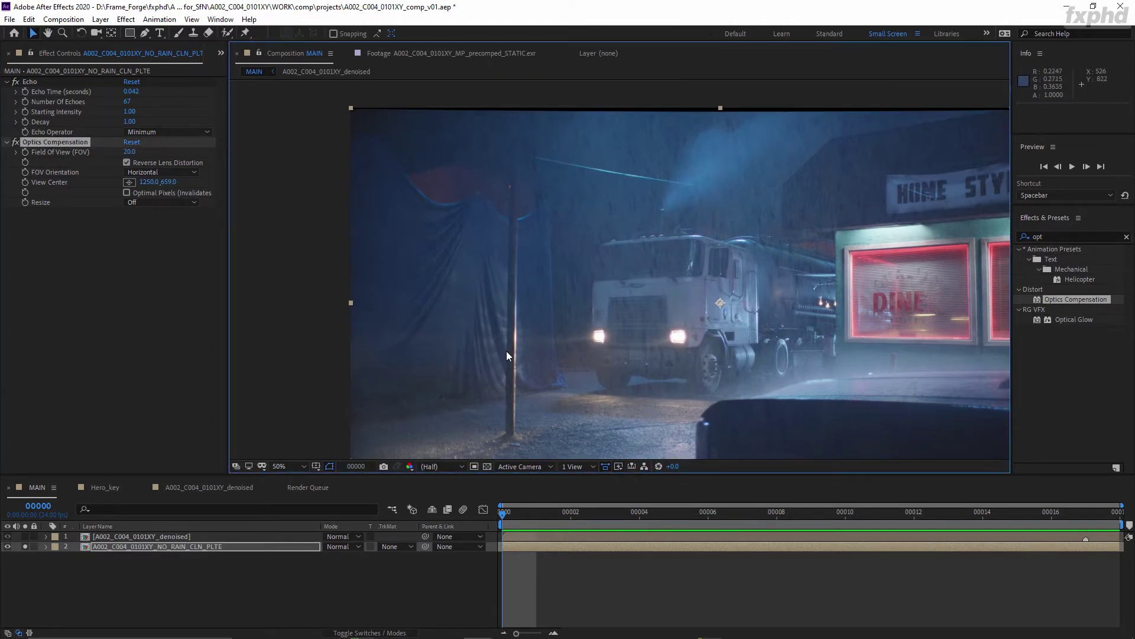
drag(513, 348, 534, 282)
click(131, 152)
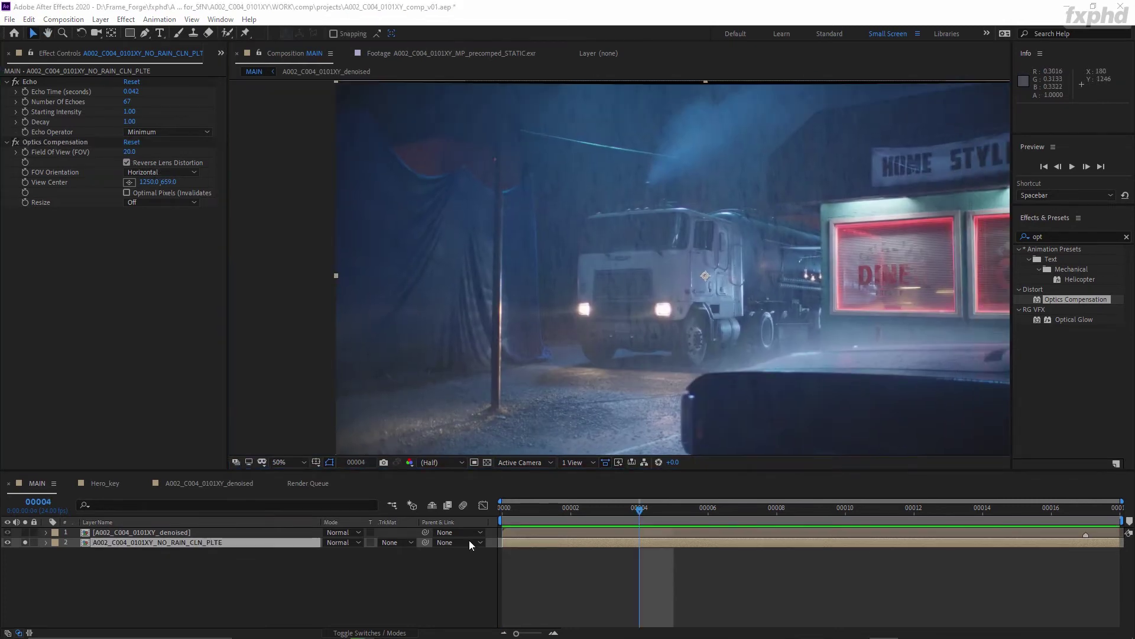
Create a new dark gray solid in the MAIN composition with the default settings
right_click(378, 449)
mouse_move(424, 452)
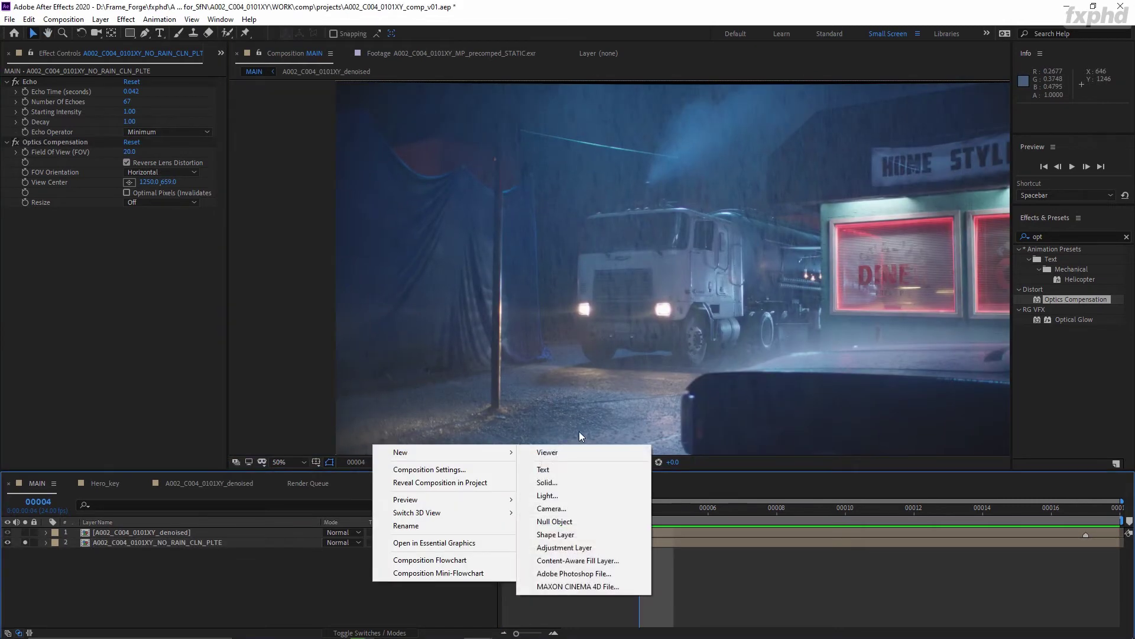
click(567, 482)
click(611, 429)
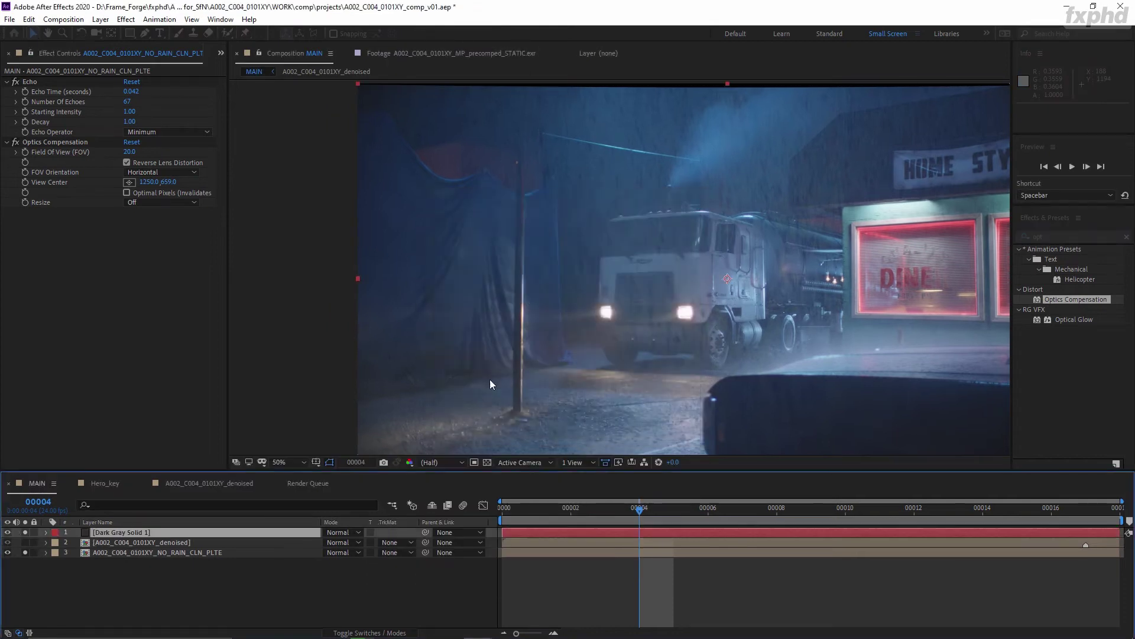
Scale the dark gray solid down to about 33% and move its anchor point to its lower-left corner
drag(506, 239, 659, 283)
scroll(570, 327, down, 3)
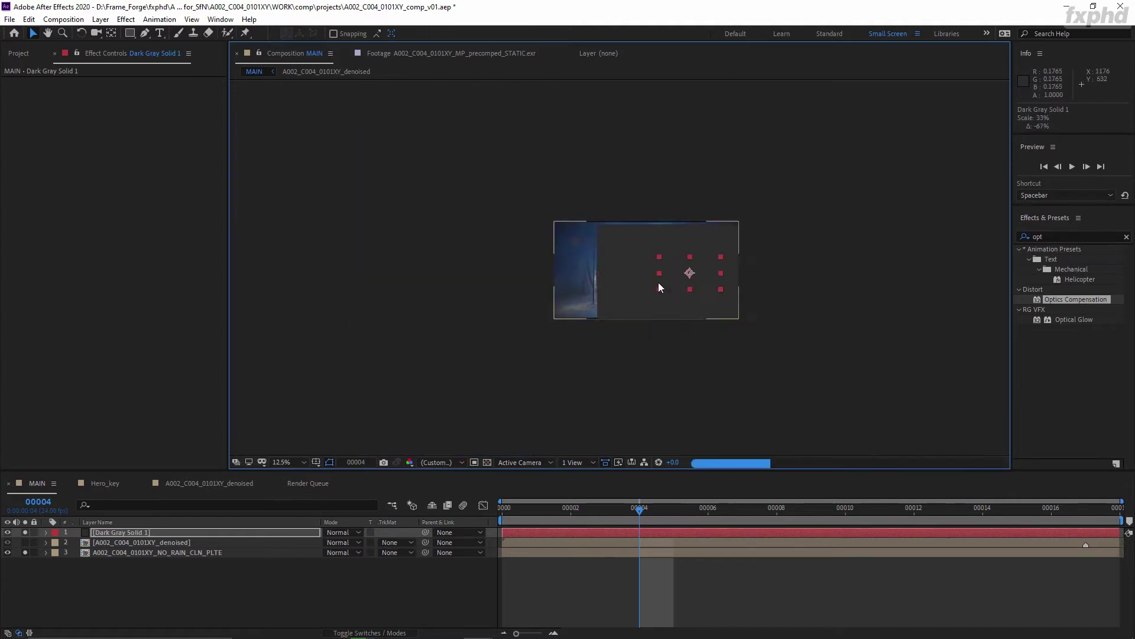
scroll(662, 285, up, 3)
scroll(677, 291, down, 1)
drag(762, 347, 667, 329)
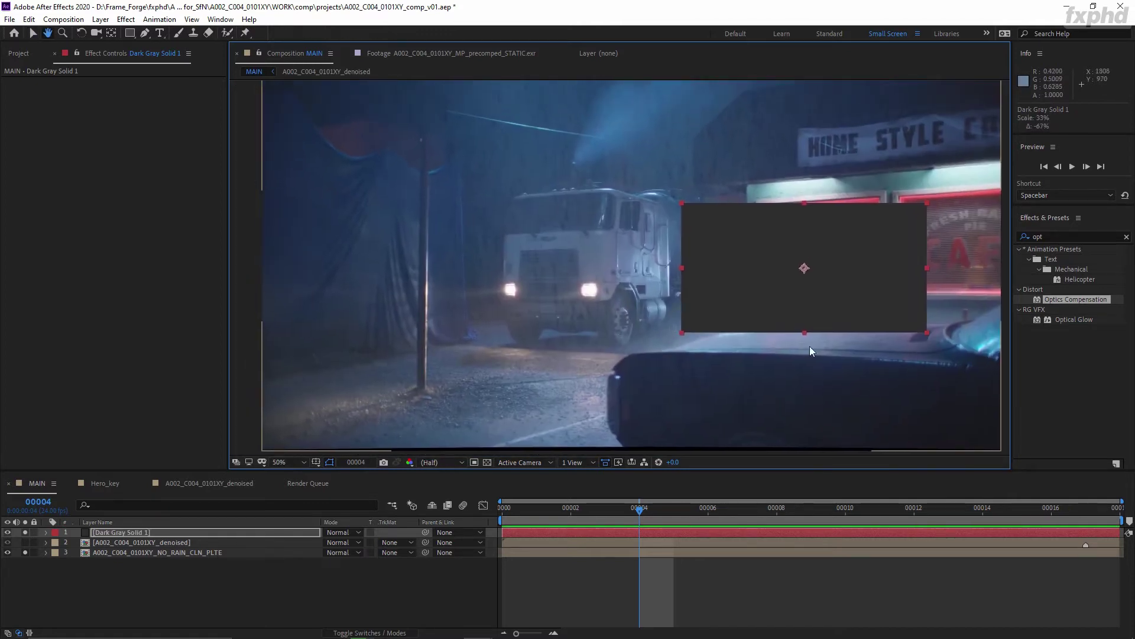
key(y)
drag(804, 268, 687, 350)
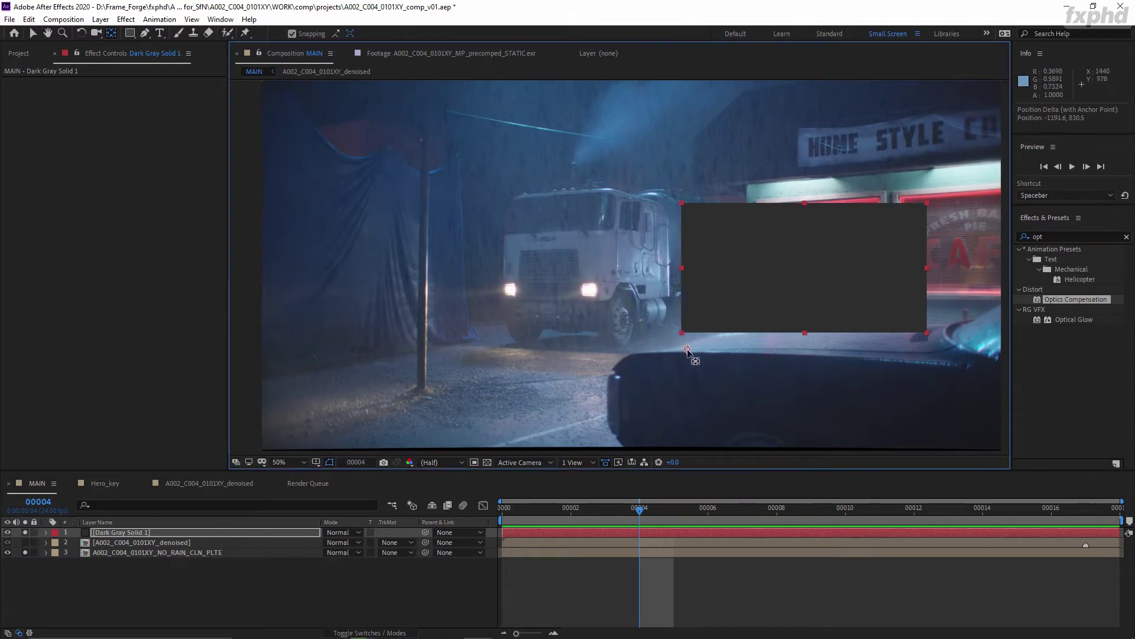
Place the solid's lower-left corner at the base of the pole and stretch its height to about 72%
key(v)
drag(759, 287, 505, 342)
drag(551, 258, 540, 104)
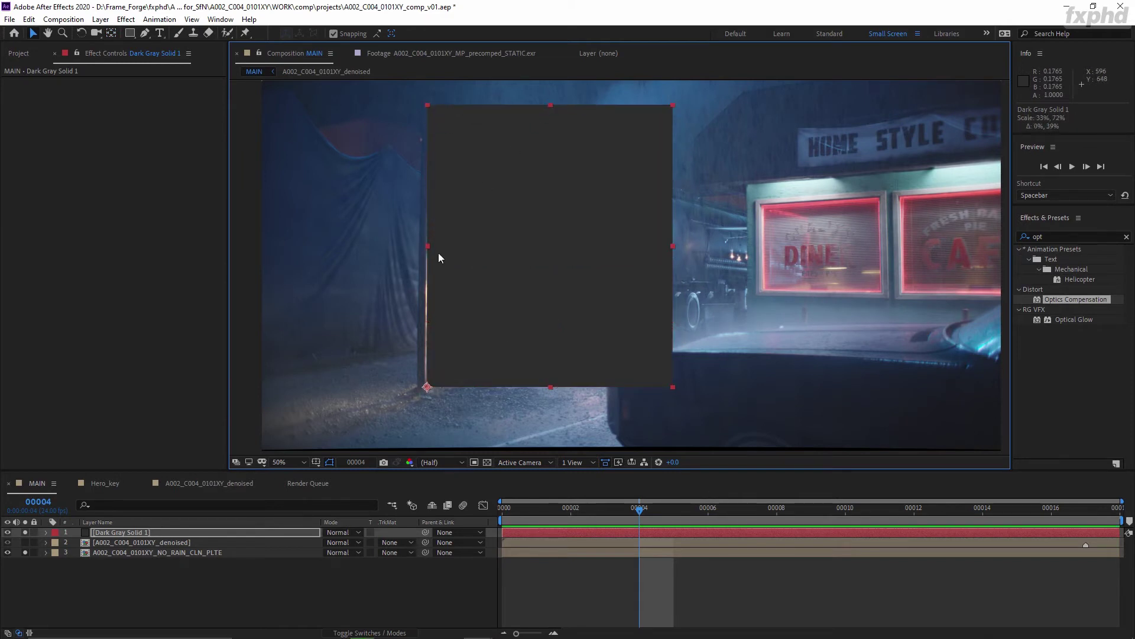
Rotate the solid about 0.4° so its left side follows the pole
drag(418, 275, 559, 380)
key(w)
drag(690, 252, 692, 253)
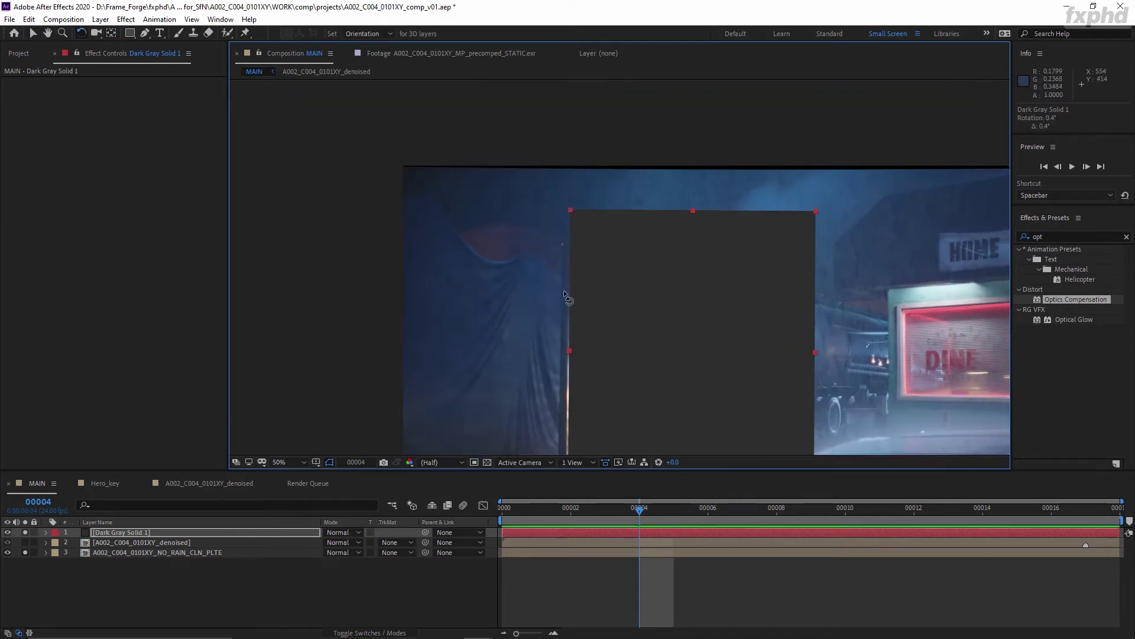
drag(554, 322, 577, 203)
scroll(615, 344, up, 2)
drag(589, 327, 633, 232)
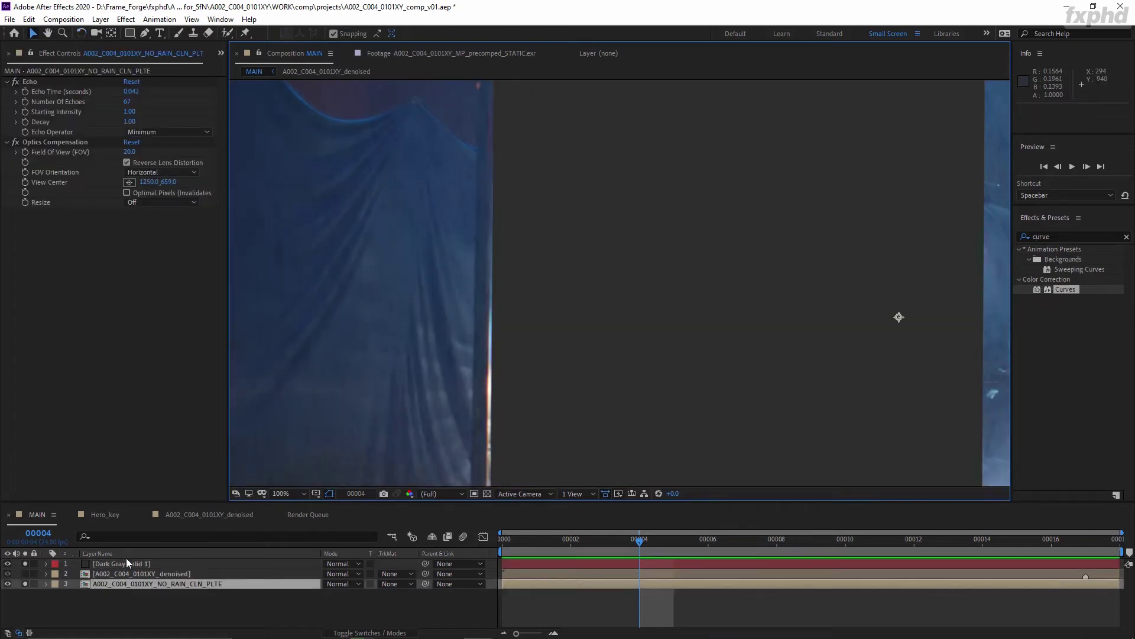
Reposition the gray solid to about 563.6, 1108.0 so its left edge lines up with the pole
click(126, 559)
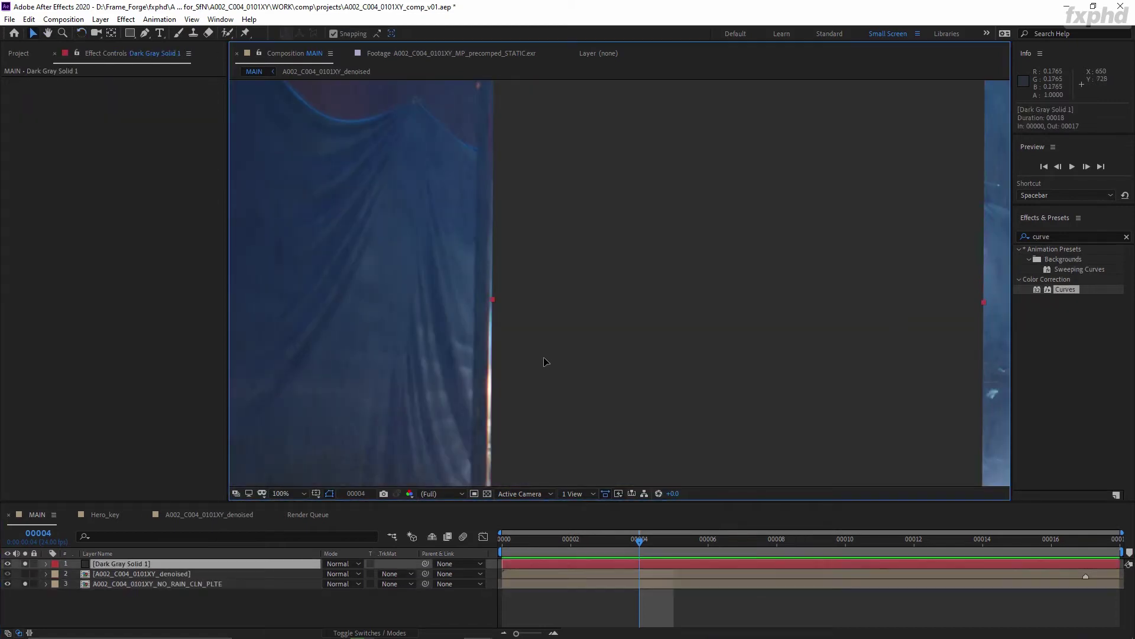
drag(545, 361, 544, 356)
drag(527, 475, 597, 356)
drag(523, 140, 512, 297)
drag(569, 452, 562, 334)
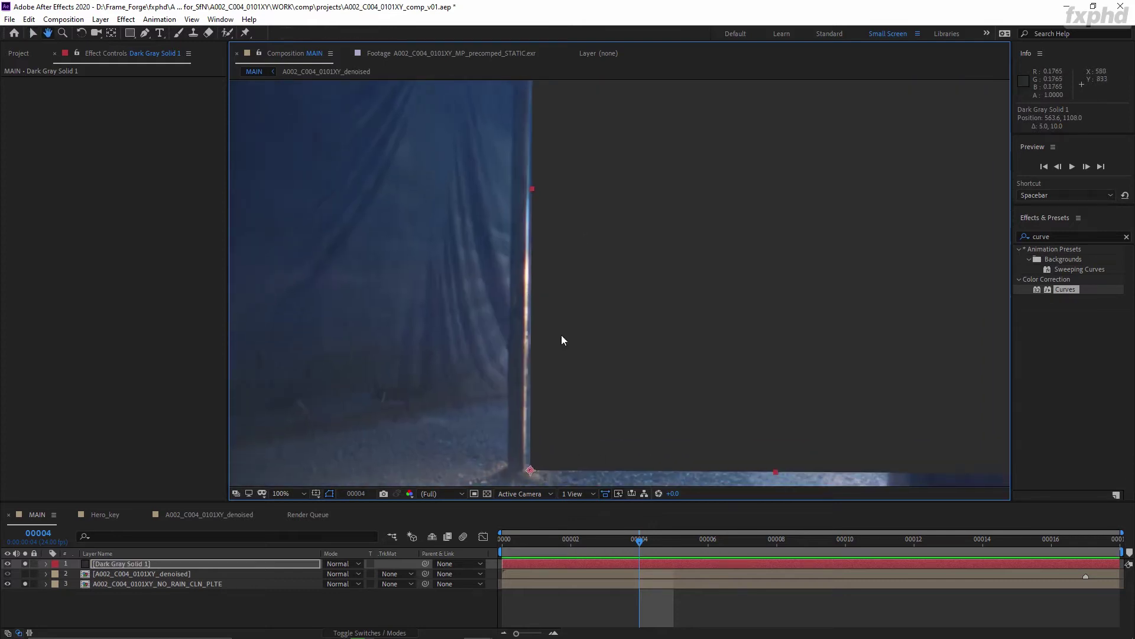
Apply Curves to the clean plate layer and shape an S-curve that raises the highlights and lowers the shadows
key(ctrl+shift+a)
drag(440, 307, 425, 374)
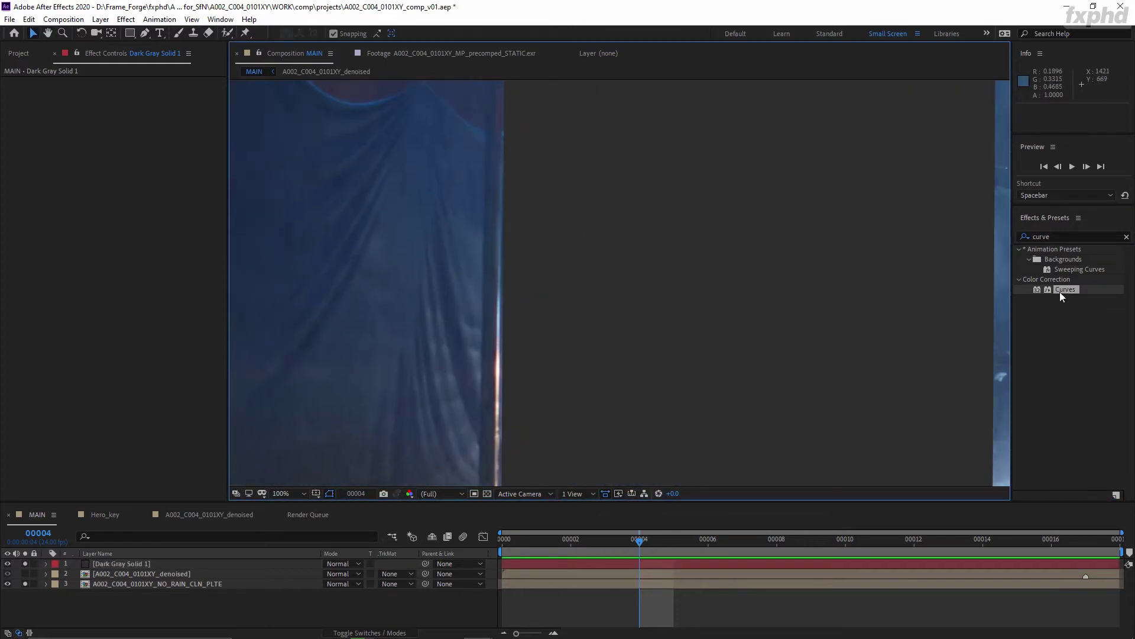
drag(1060, 292, 207, 585)
drag(122, 311, 123, 287)
drag(73, 360, 68, 375)
key(space)
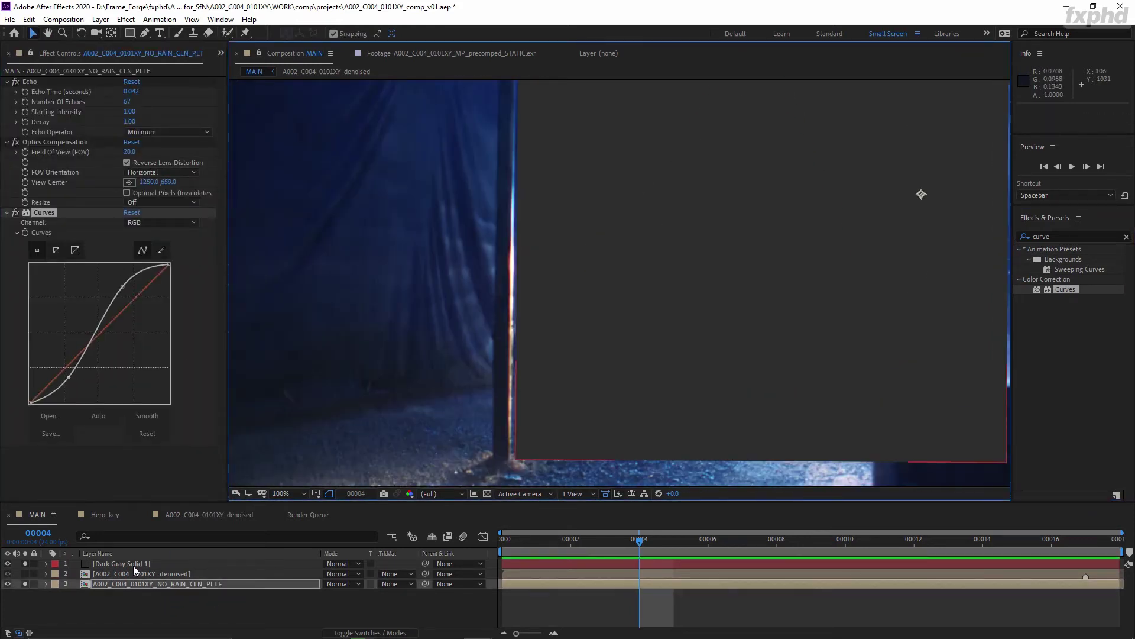
Nudge the gray solid along the pole's right edge to about 562.6, 1104.0
click(134, 566)
drag(426, 390, 418, 451)
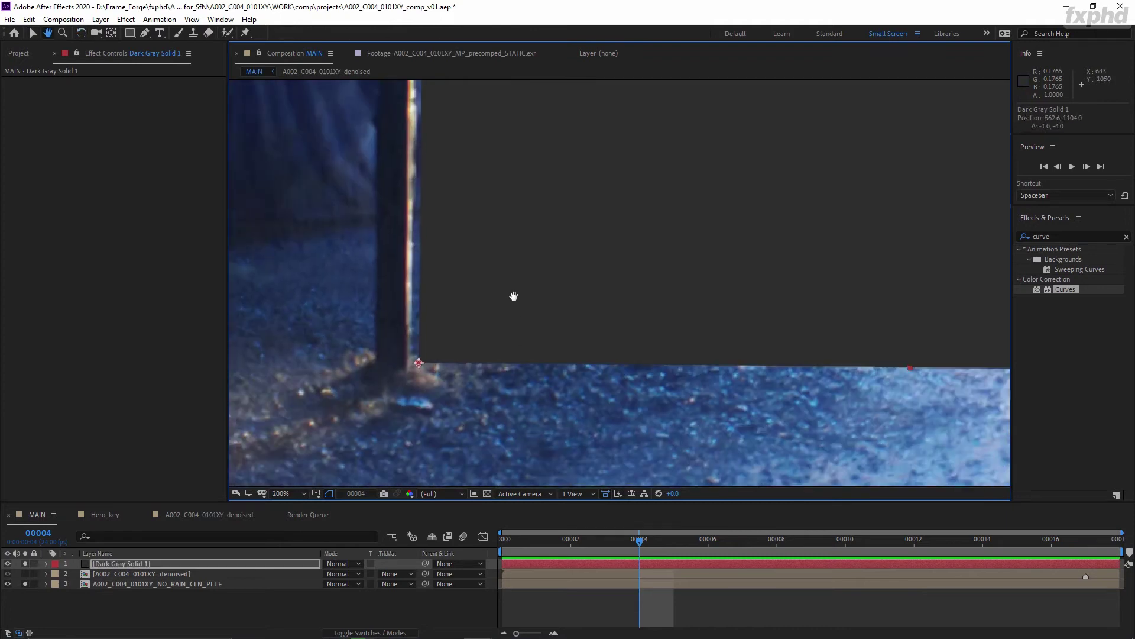
drag(513, 295, 591, 345)
drag(706, 308, 693, 340)
Search the effects for "grid" and apply the Grid effect to the gray solid
click(1057, 236)
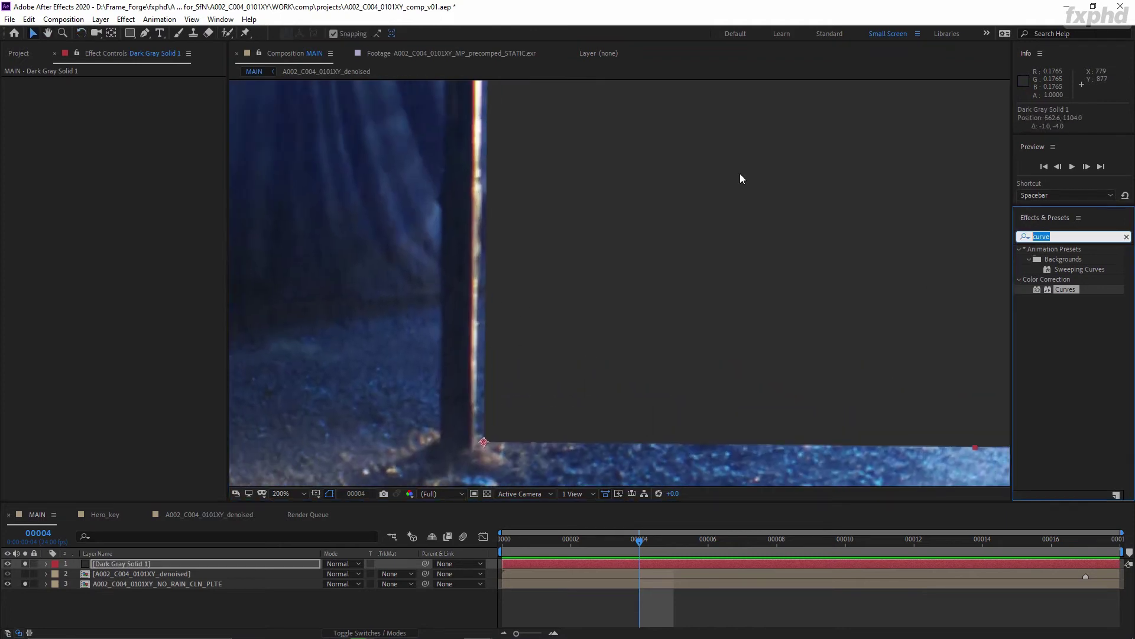
text(grid)
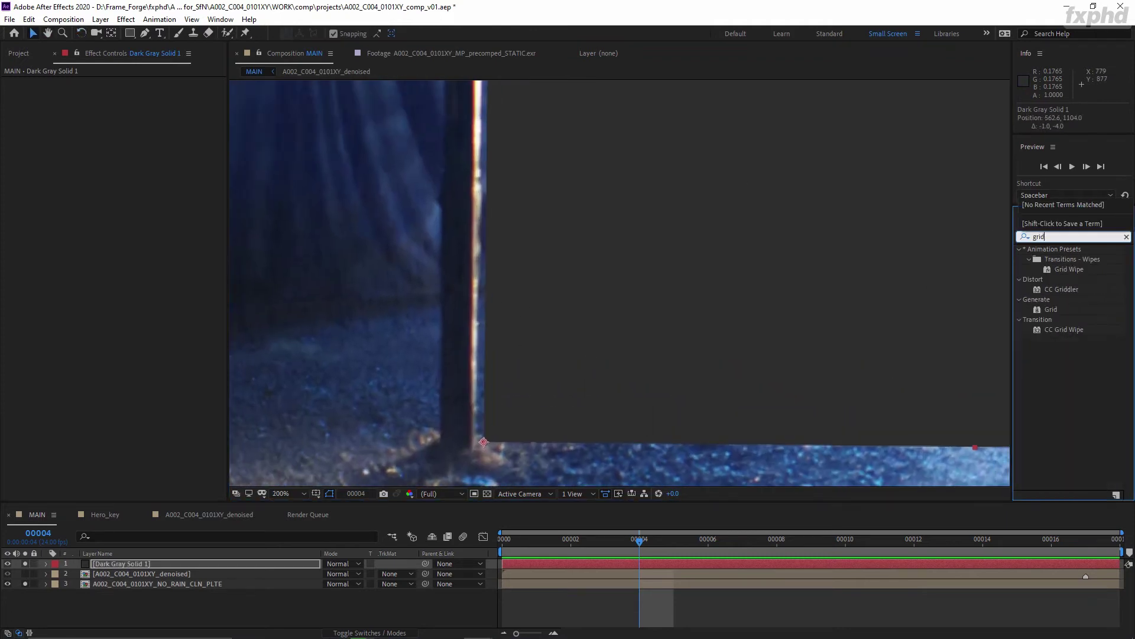
drag(568, 299, 572, 362)
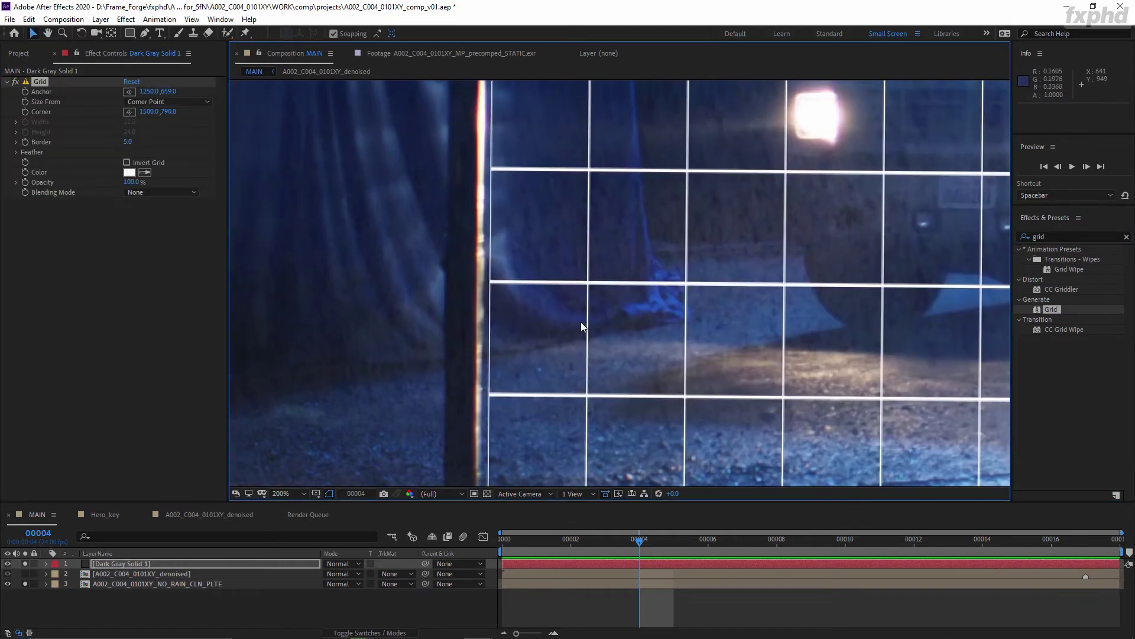
Move the grid solid to the pole's left edge at about 523.6, 1095.0 and narrow its width to about 13%
drag(674, 358, 628, 349)
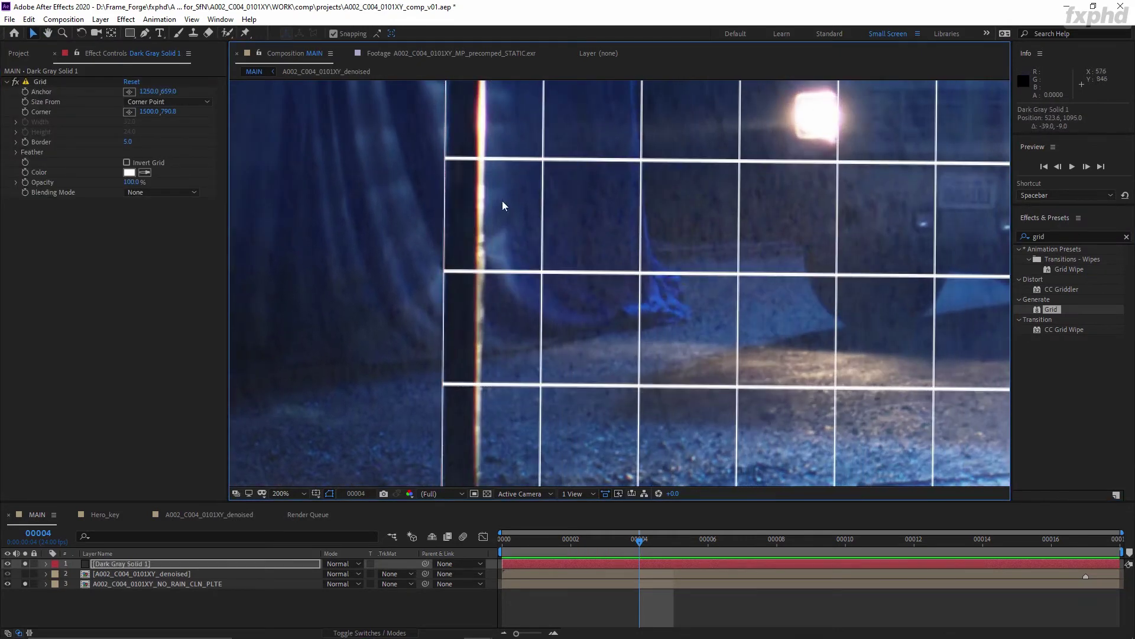
drag(499, 200, 487, 382)
drag(445, 164, 425, 387)
scroll(435, 383, down, 2)
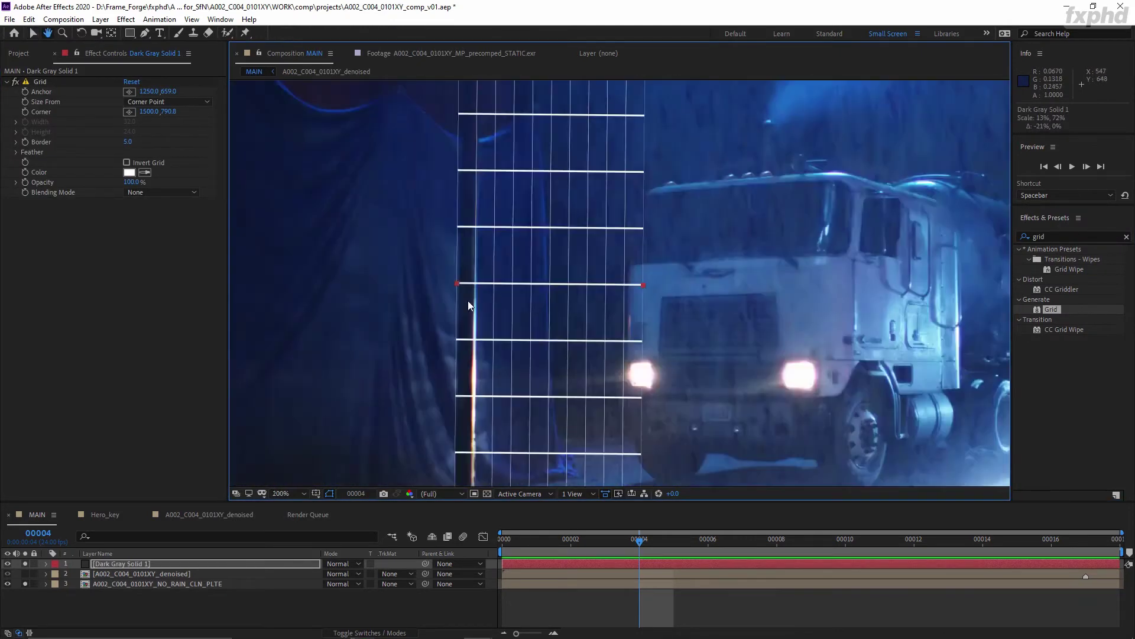
Widen the grid solid slightly and nudge it to about 525.1, 1095.0 so its lines frame the pole
scroll(469, 301, up, 1)
drag(507, 309, 566, 256)
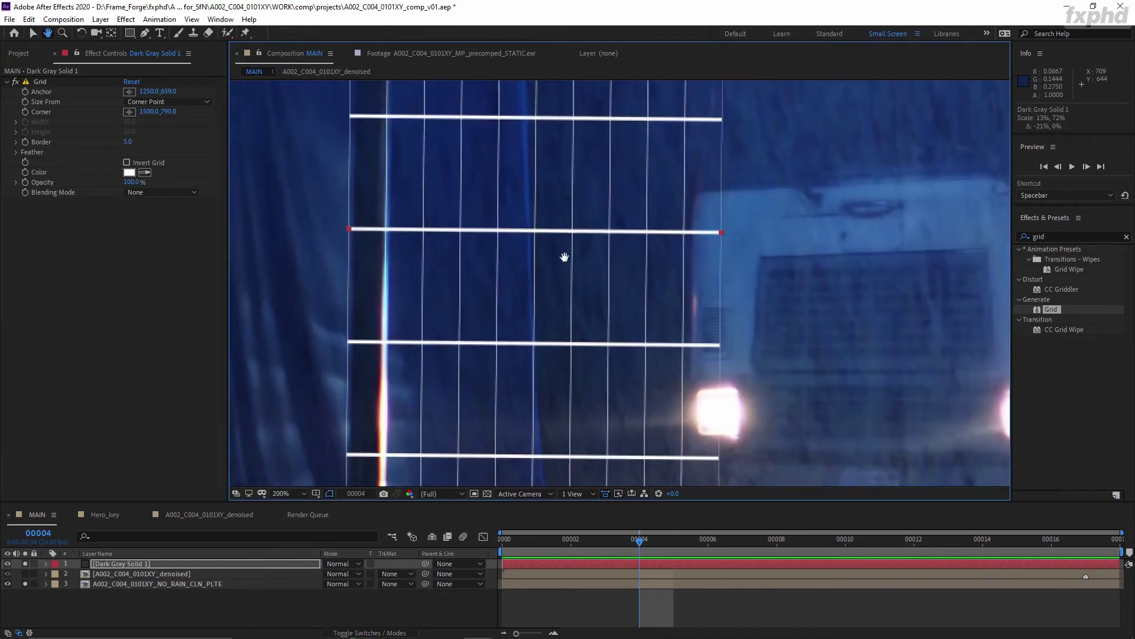
drag(724, 235, 734, 233)
drag(414, 263, 541, 298)
drag(557, 273, 558, 273)
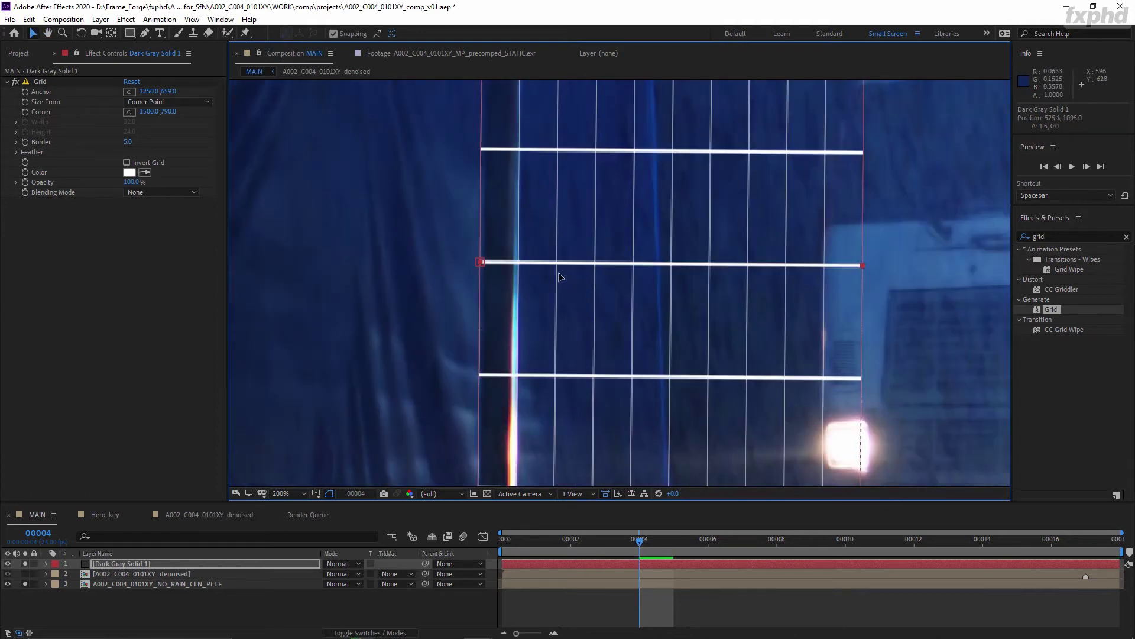
Set the clean plate's Optics Compensation Field of View to 17
drag(488, 217, 492, 379)
drag(488, 204, 493, 371)
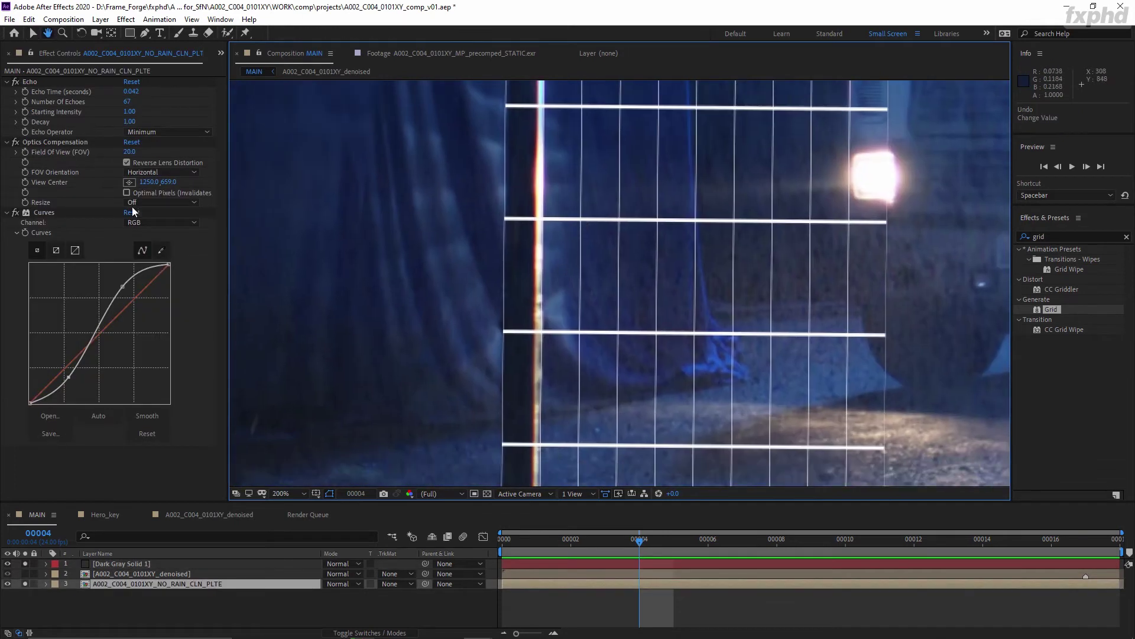
click(129, 152)
text(17)
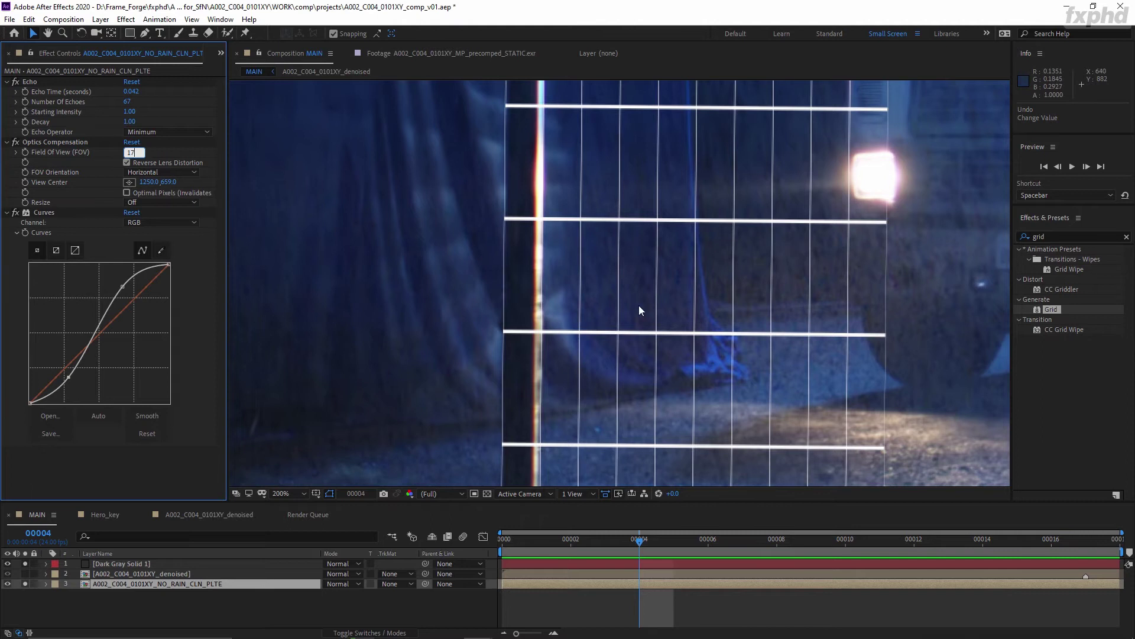
key(Return)
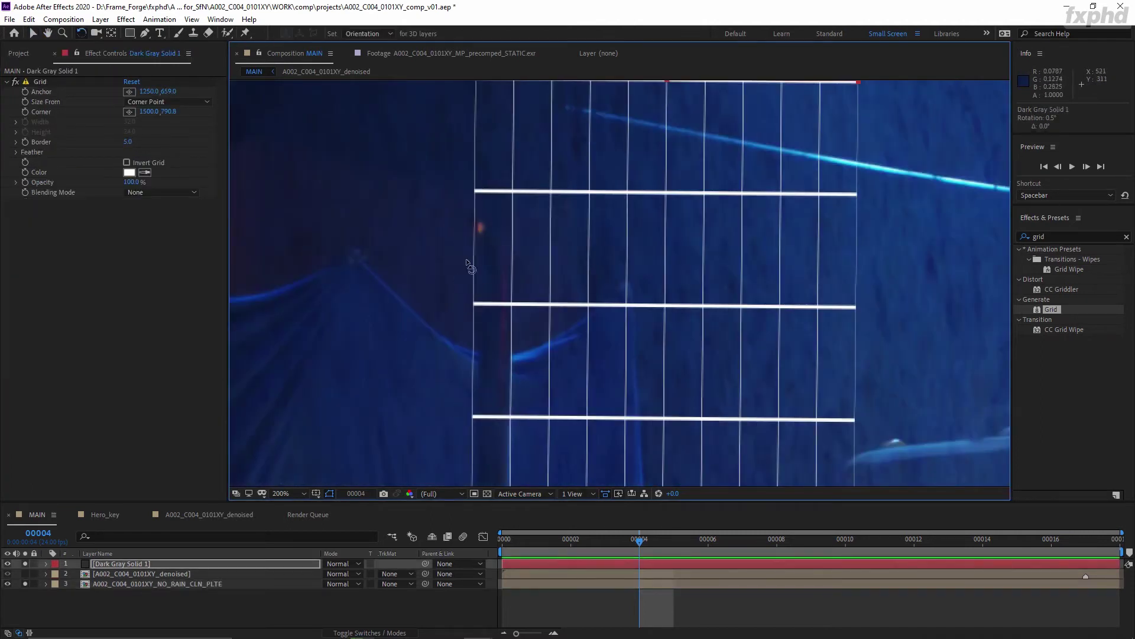
Examine the pole along its whole height against the grid lines to judge how straight it is
scroll(515, 294, down, 1)
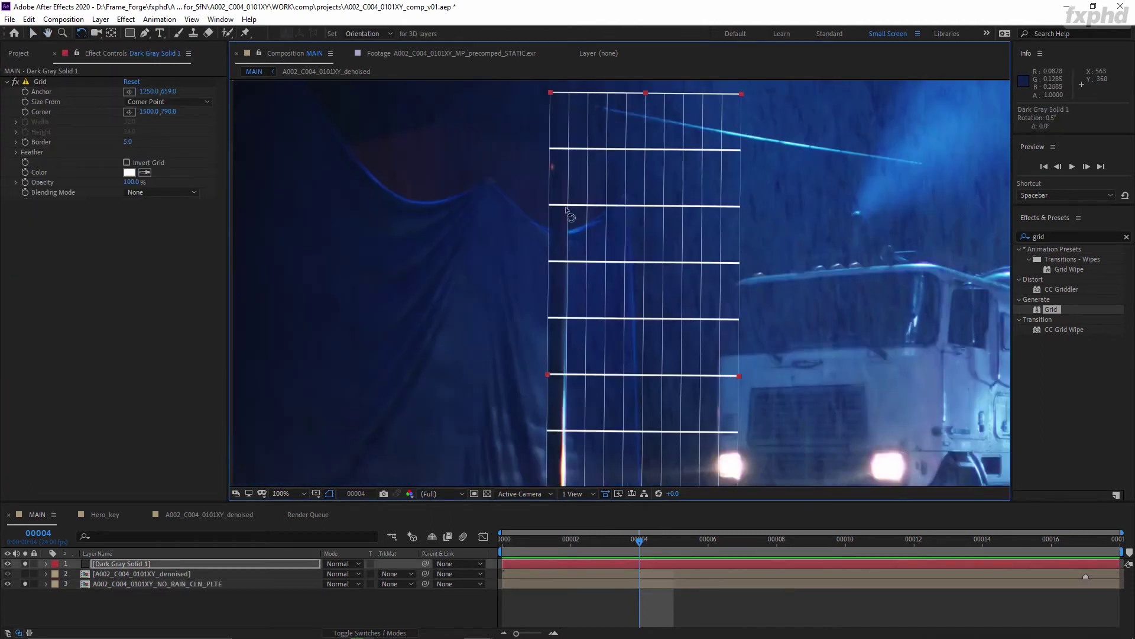
scroll(550, 391, up, 4)
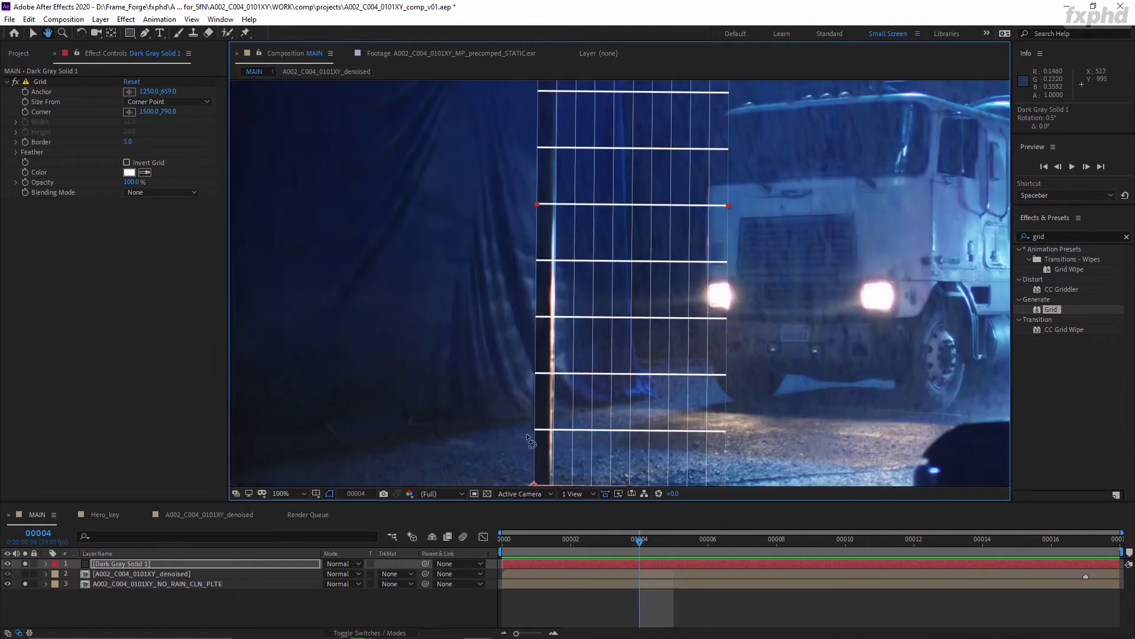
scroll(554, 306, down, 1)
drag(554, 306, 550, 467)
mouse_move(520, 324)
mouse_down()
mouse_move(515, 456)
mouse_move(501, 378)
mouse_move(510, 342)
mouse_up()
scroll(509, 342, down, 1)
drag(556, 408, 569, 366)
scroll(517, 363, down, 1)
scroll(525, 355, up, 1)
scroll(587, 362, down, 1)
drag(564, 408, 571, 432)
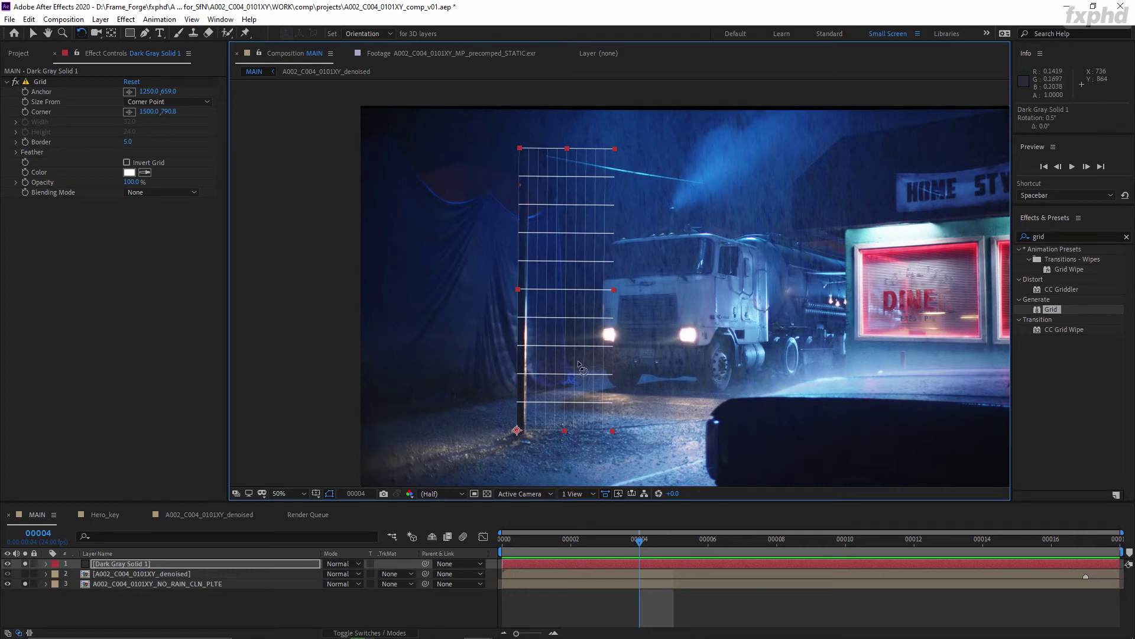
drag(578, 362, 571, 337)
scroll(540, 408, up, 1)
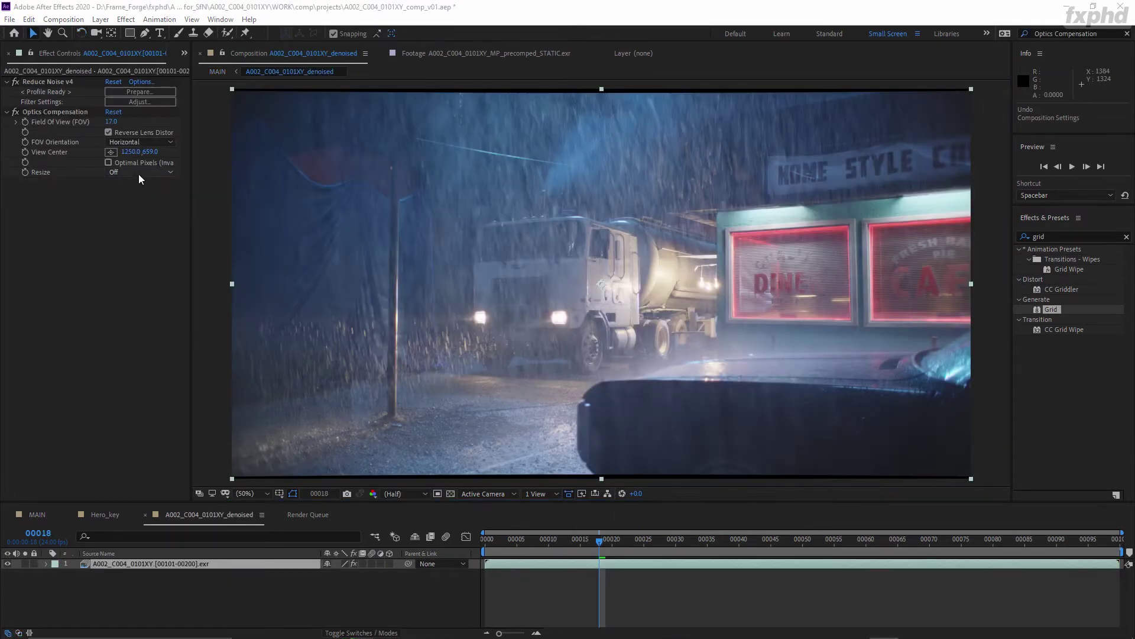
Set the Resize option of Optics Compensation to Max 2X on the EXR footage in the denoised composition
click(140, 173)
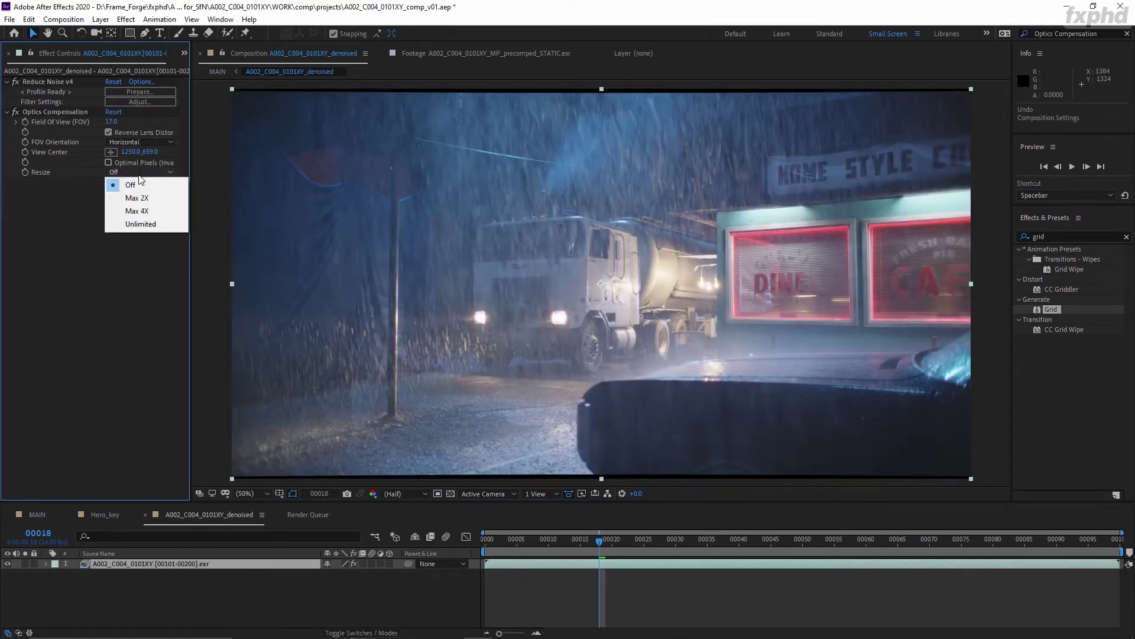
click(151, 197)
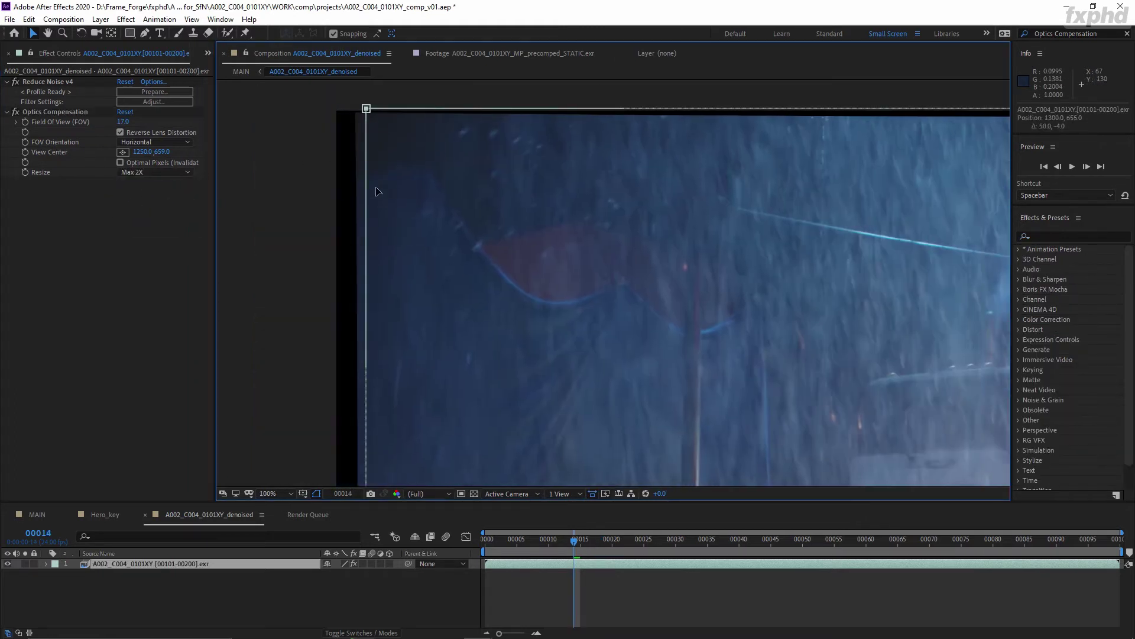
key(ctrl+shift+a)
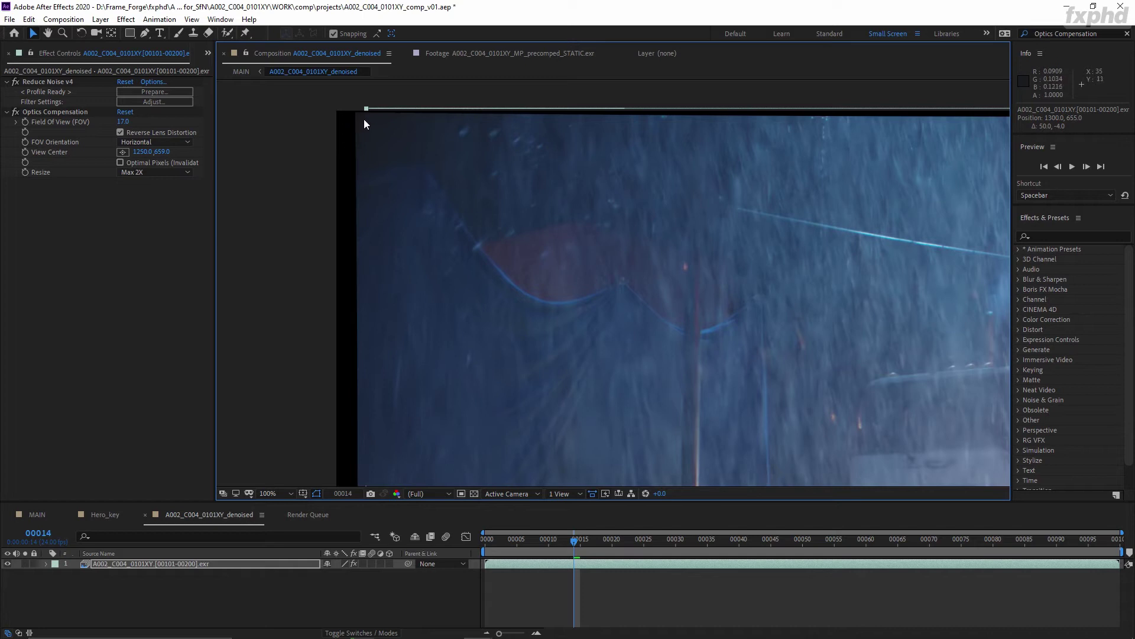
Compare the footage's frame edges with the Optics Compensation Resize option at Off and at Max 2X
click(158, 172)
click(152, 184)
click(153, 173)
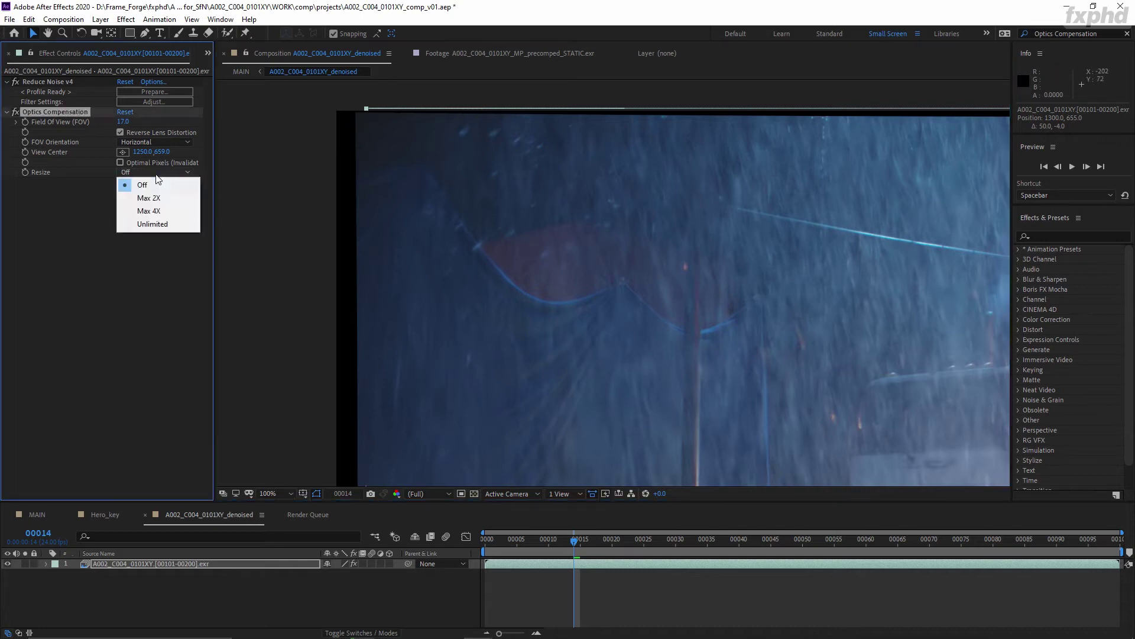
click(151, 198)
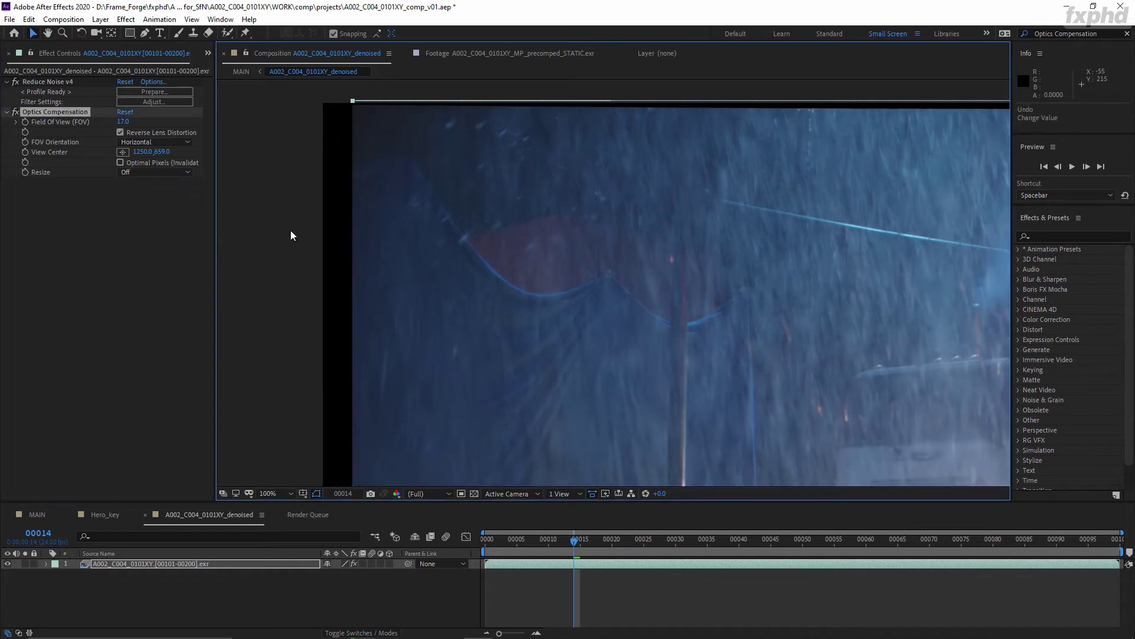
scroll(289, 230, down, 1)
drag(533, 341, 485, 307)
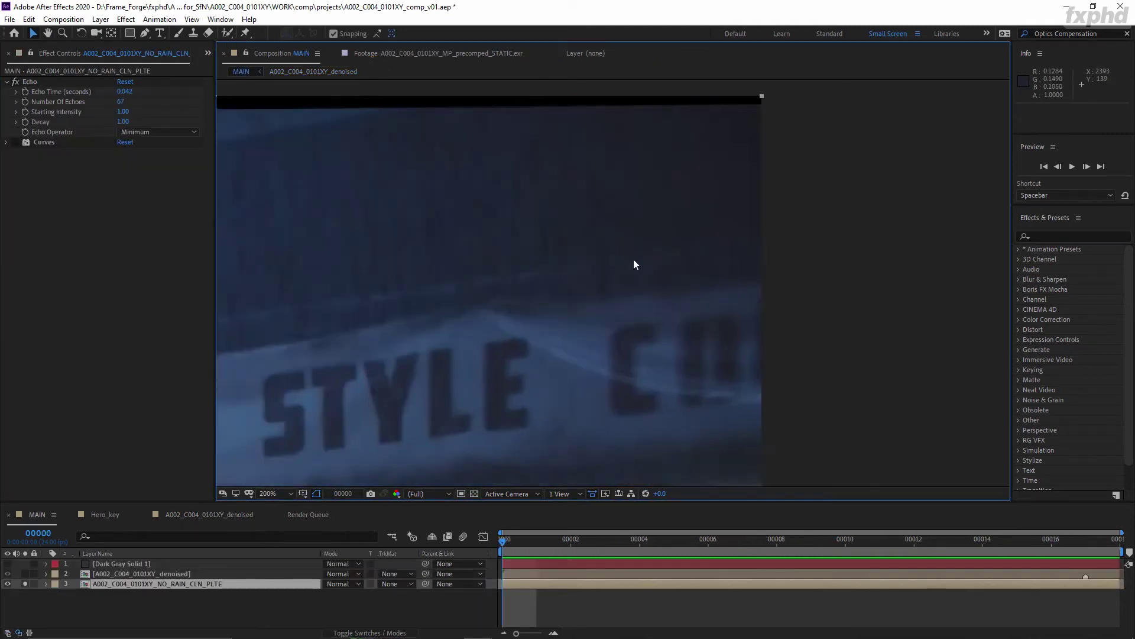
Paste Optics Compensation onto the clean plate layer in MAIN and turn off Reverse Lens Distortion to check the frame border
key(ctrl+v)
click(119, 239)
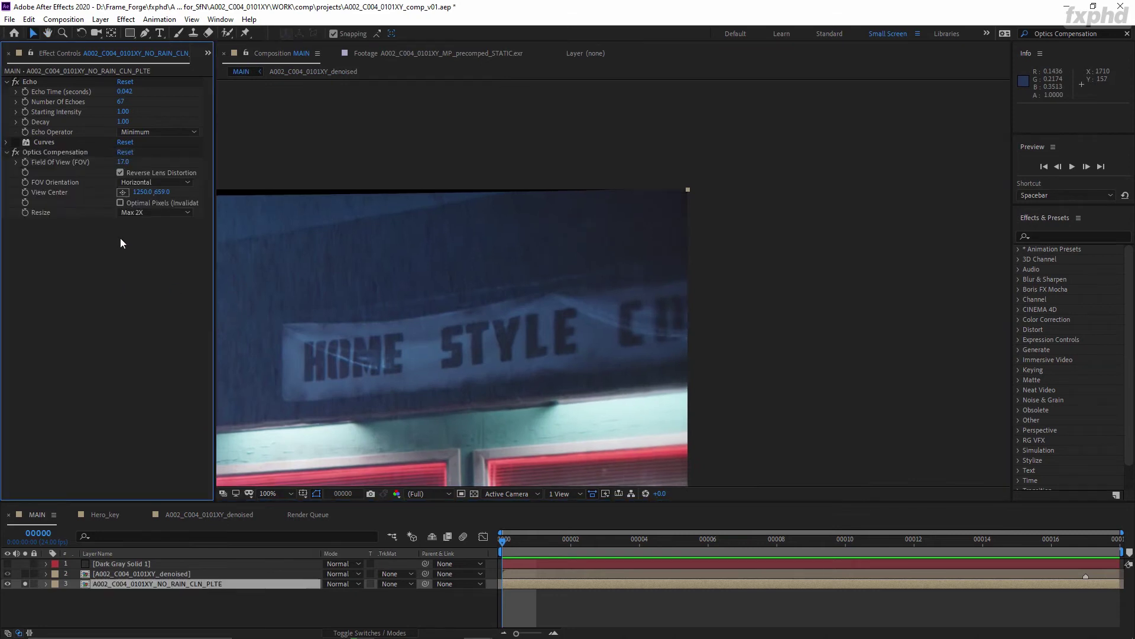
click(148, 173)
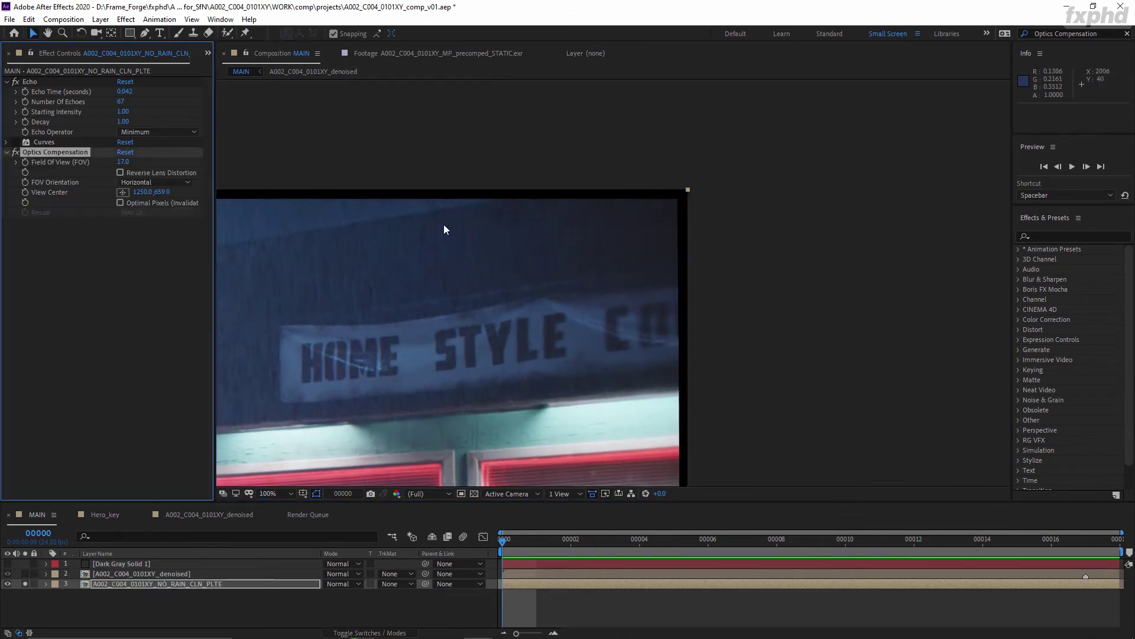
drag(691, 364, 604, 190)
scroll(605, 190, down, 1)
drag(652, 346, 622, 450)
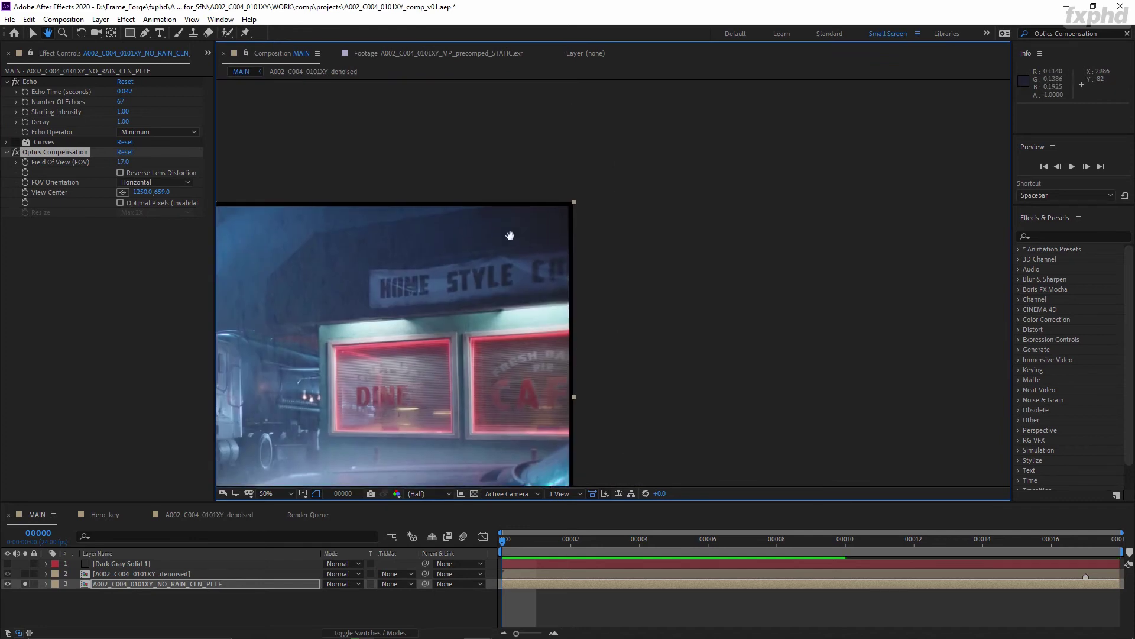
scroll(571, 225, up, 1)
drag(573, 269, 569, 246)
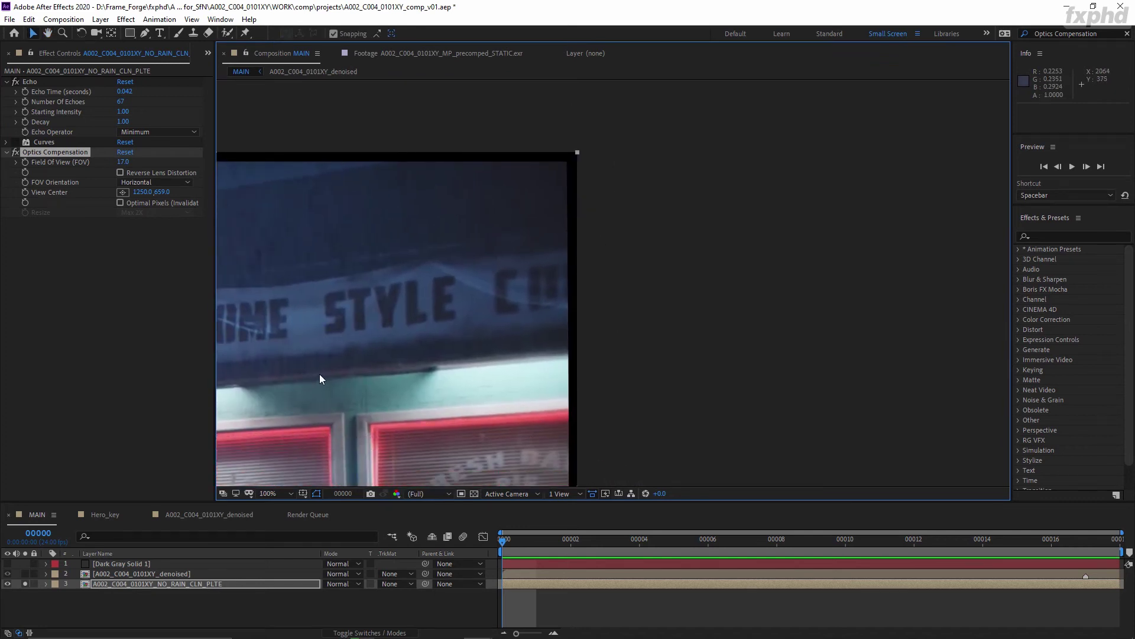
Reveal the clean plate layer's source composition in the project and set its width to 2538 px
right_click(219, 583)
mouse_move(248, 480)
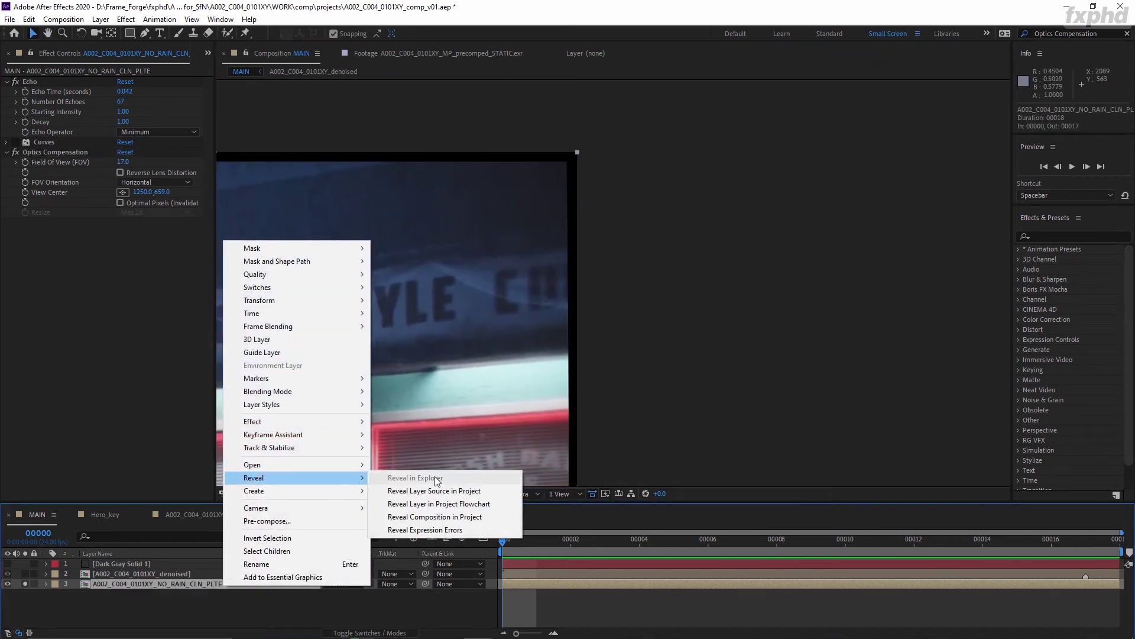
click(441, 491)
right_click(84, 175)
click(118, 180)
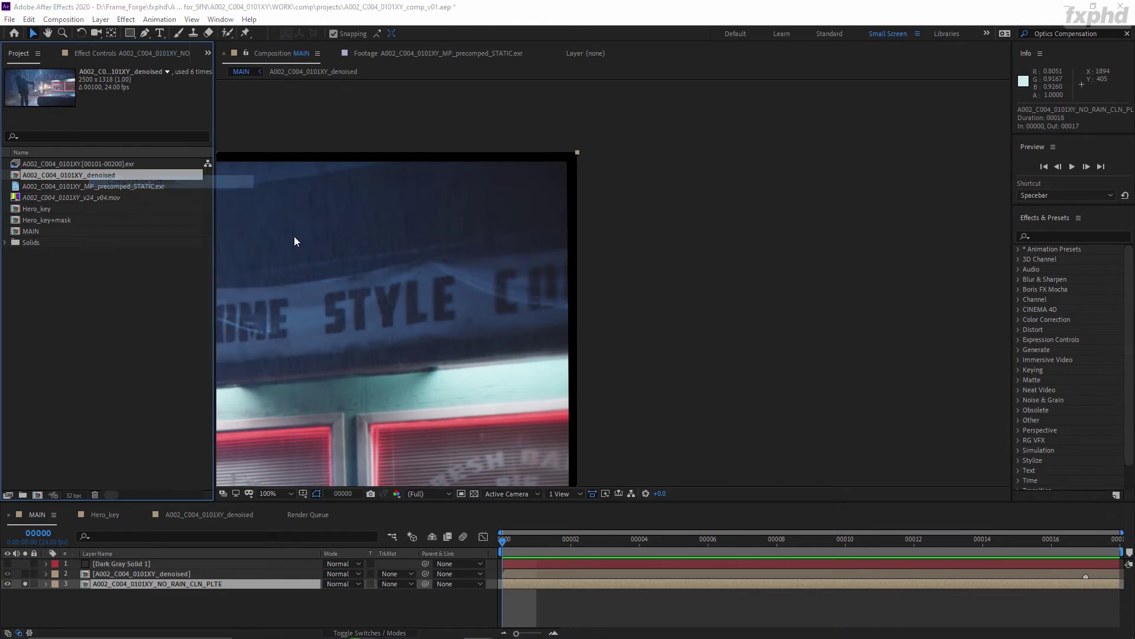
click(535, 282)
text(2538)
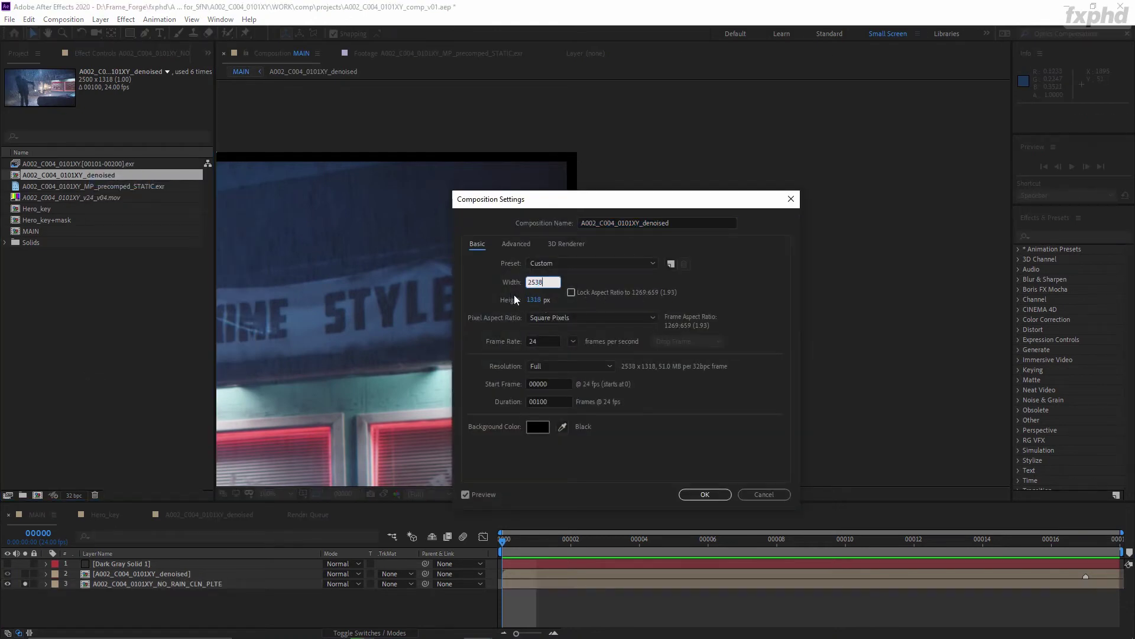
click(705, 493)
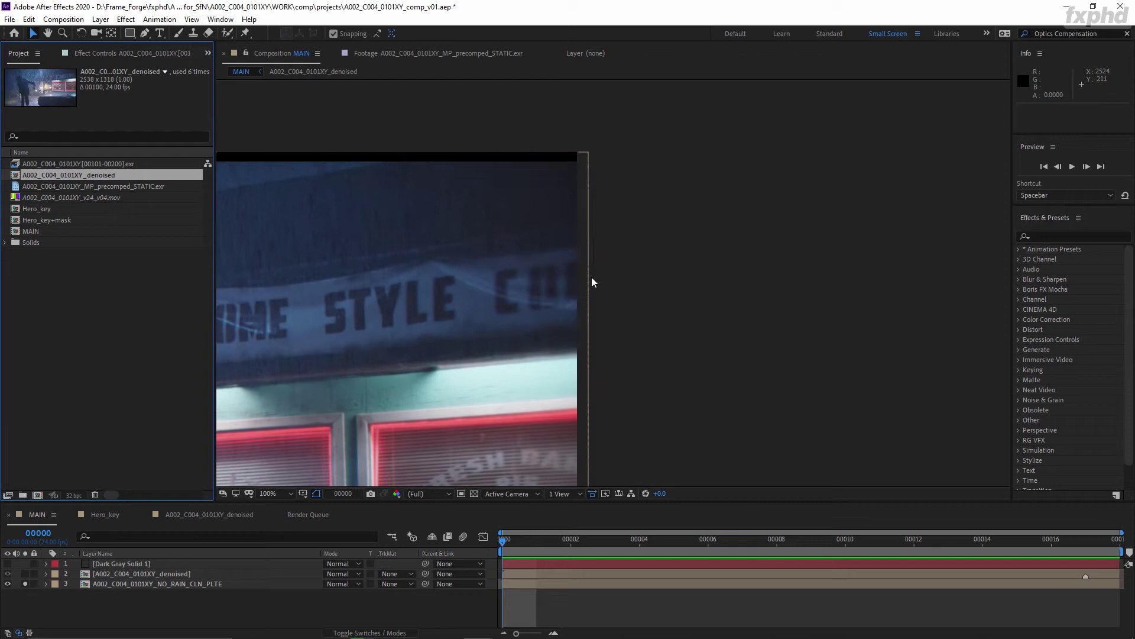
Inspect the frame edges of the widened denoised composition and how the clean plate extends beyond the MAIN frame
click(578, 265)
click(314, 72)
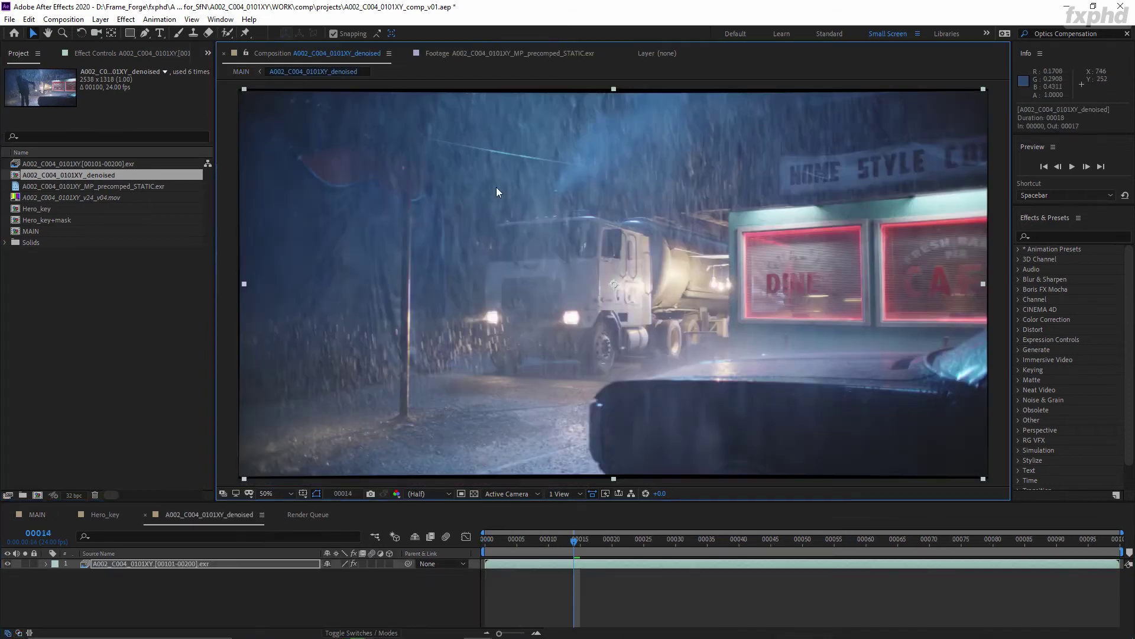
drag(557, 273, 891, 377)
scroll(535, 240, up, 1)
drag(536, 239, 523, 364)
scroll(523, 364, up, 1)
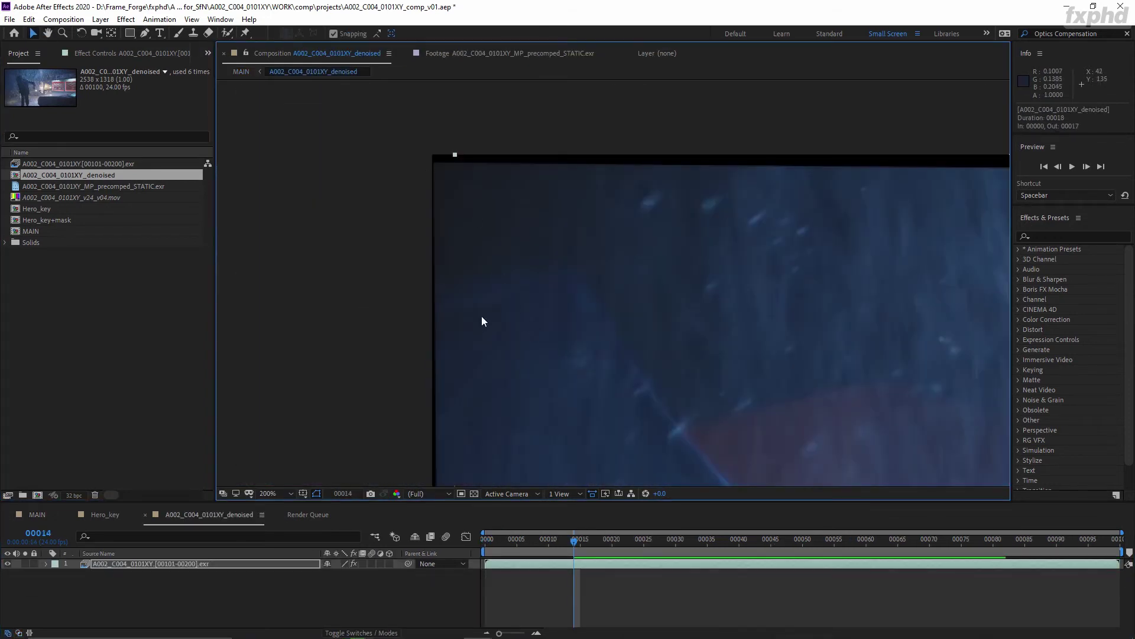
drag(481, 316, 457, 328)
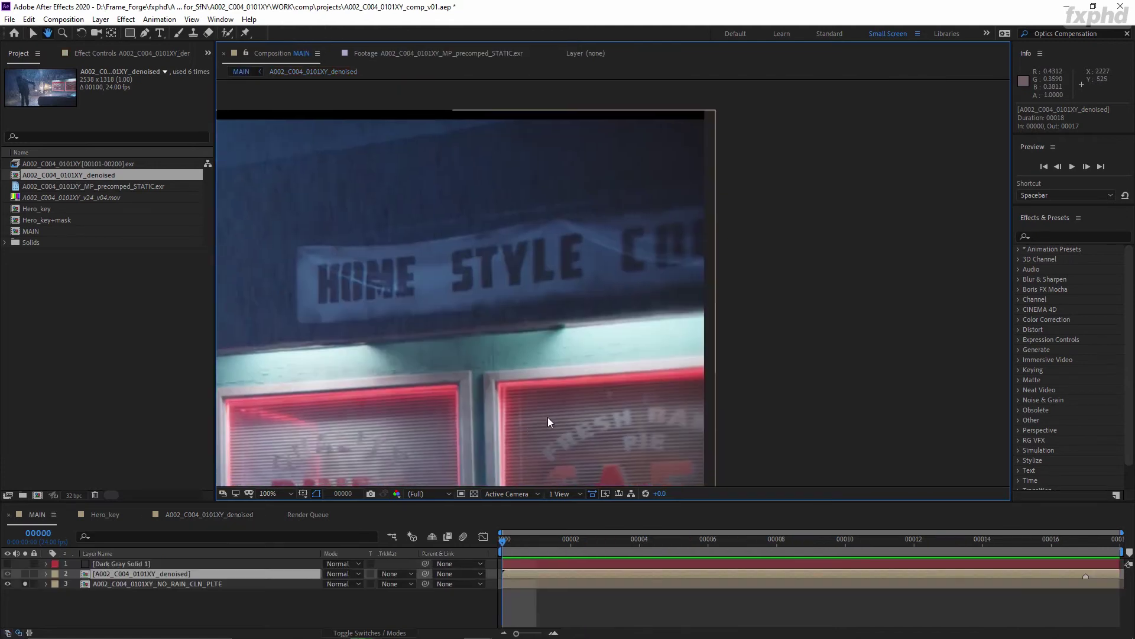
scroll(559, 401, down, 3)
drag(437, 322, 541, 296)
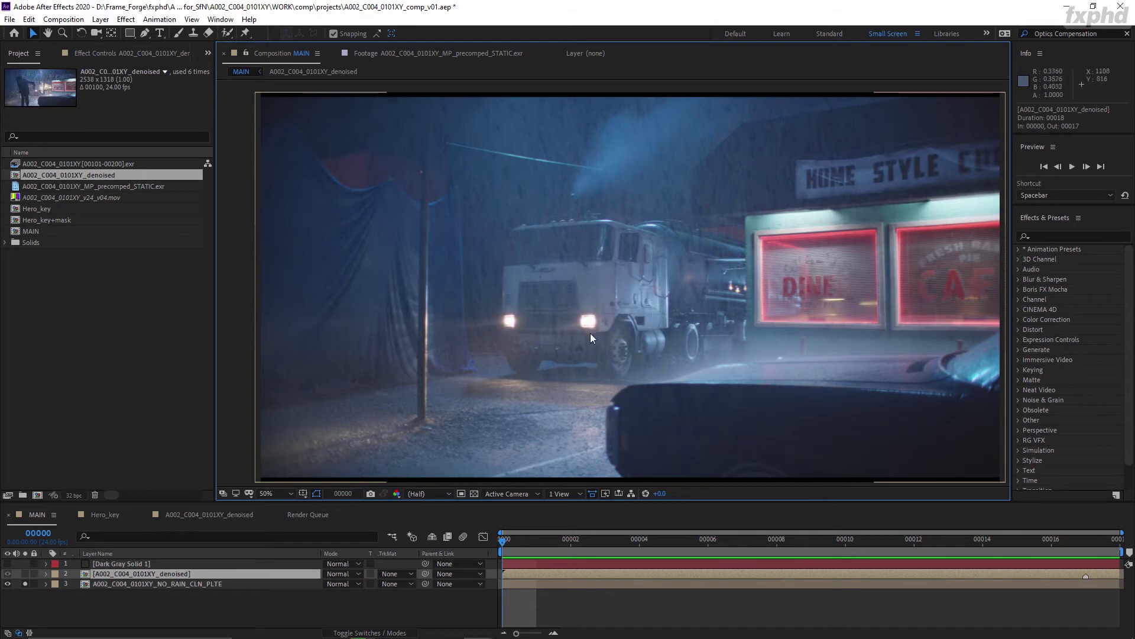
Review the clean plate layer's effects and nest the MAIN composition inside a new composition
click(240, 587)
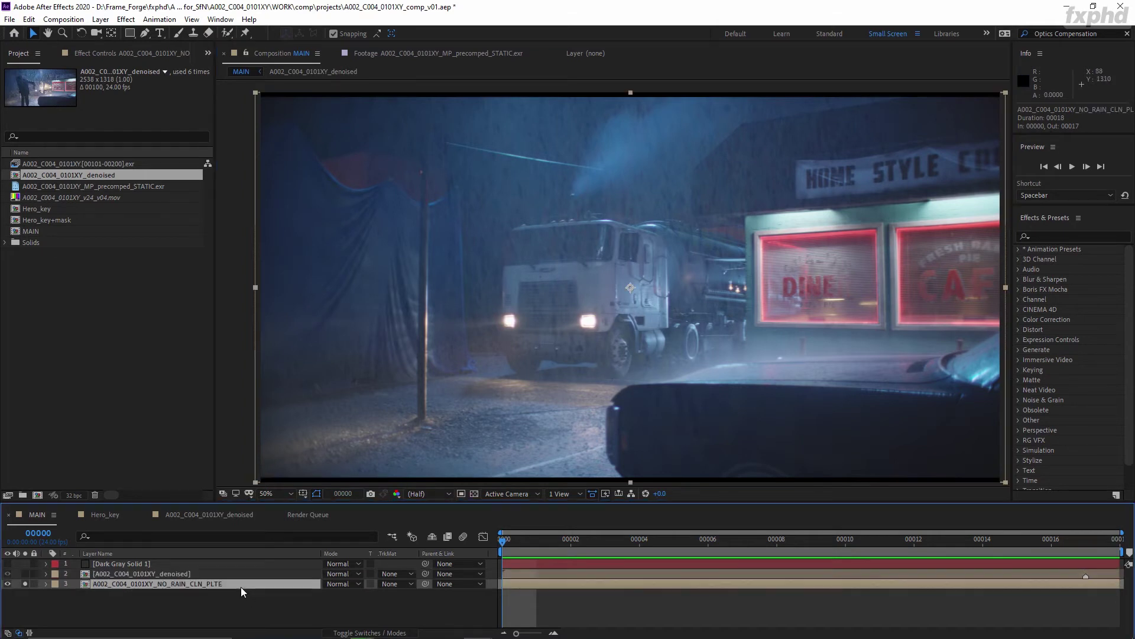
click(98, 55)
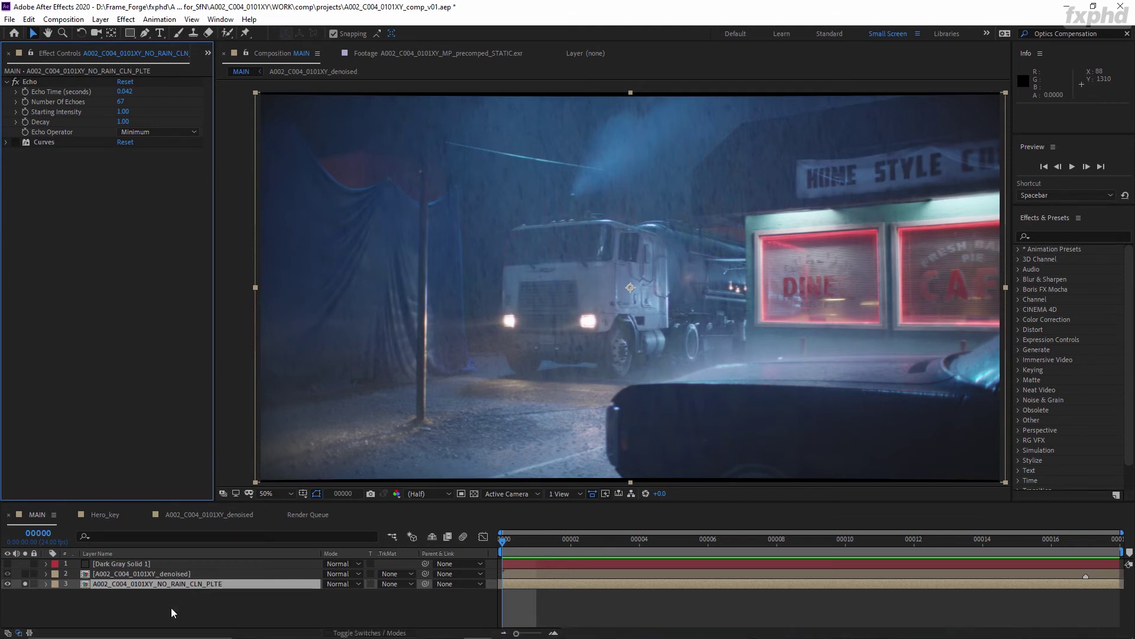
click(206, 55)
drag(36, 233, 38, 495)
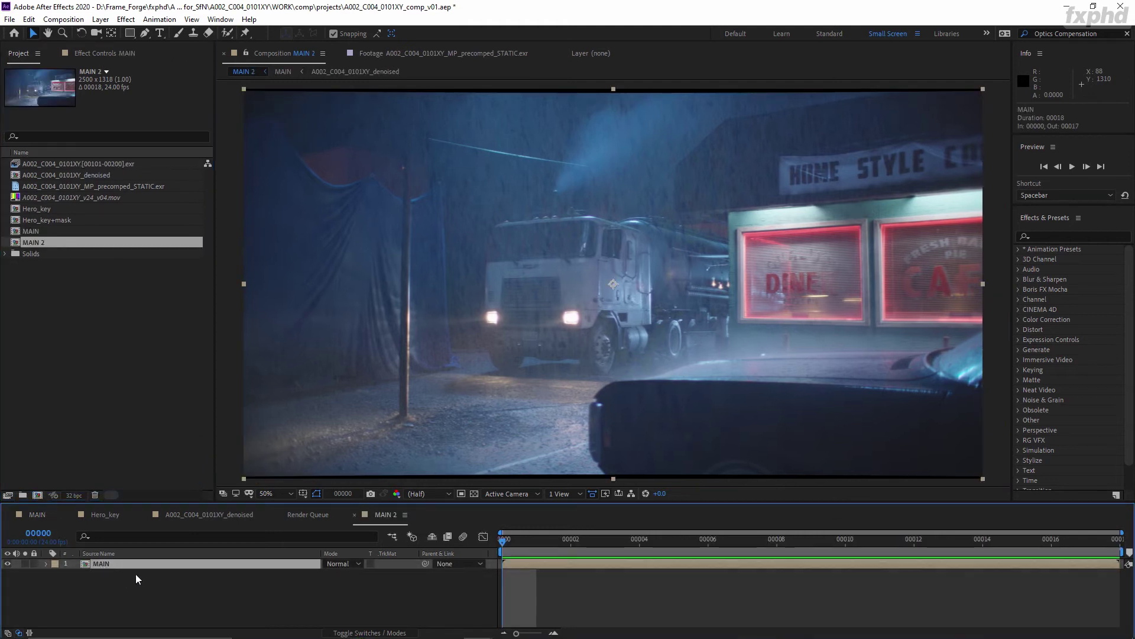
Rename the nested MAIN composition as Composite and set its width to 2538 px
click(121, 566)
right_click(40, 230)
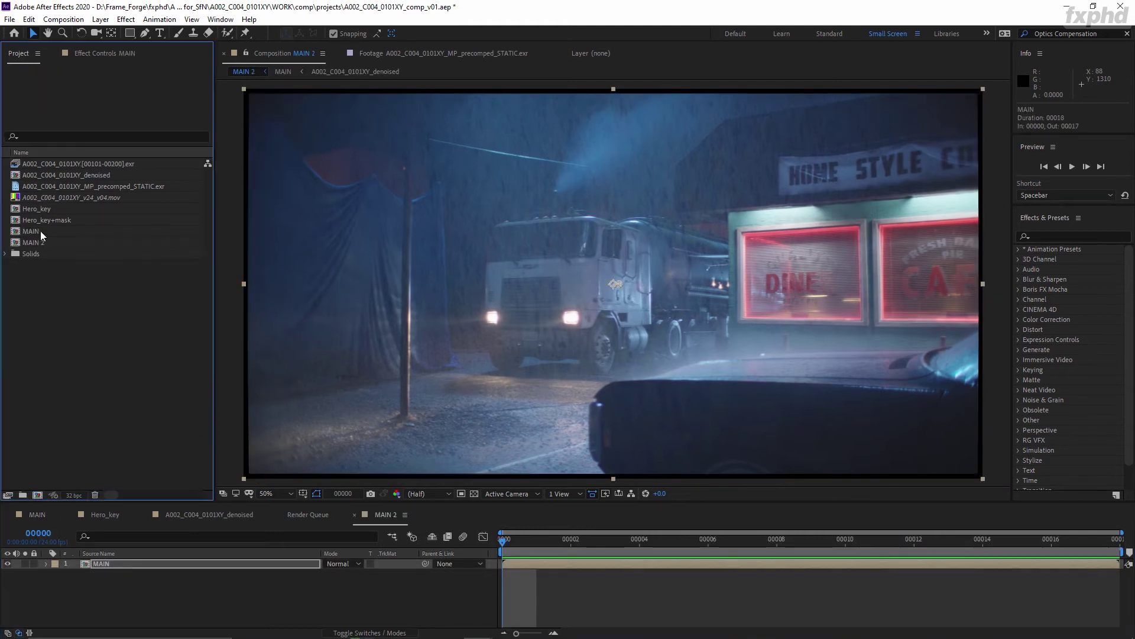
click(72, 239)
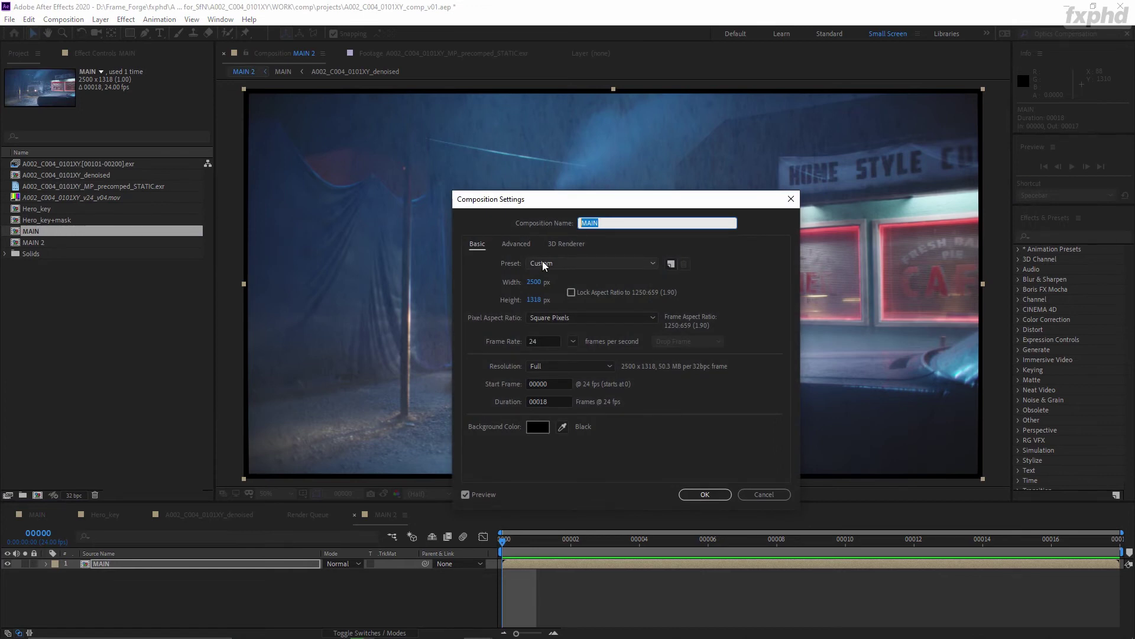
text(Composite)
key(Tab)
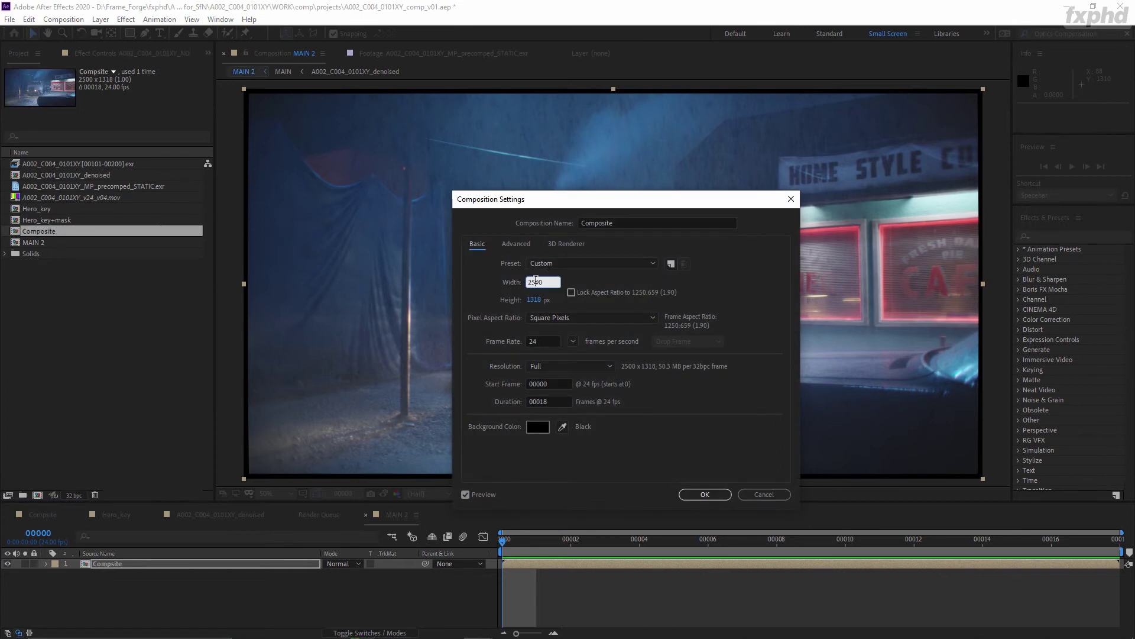
text(2538)
click(711, 497)
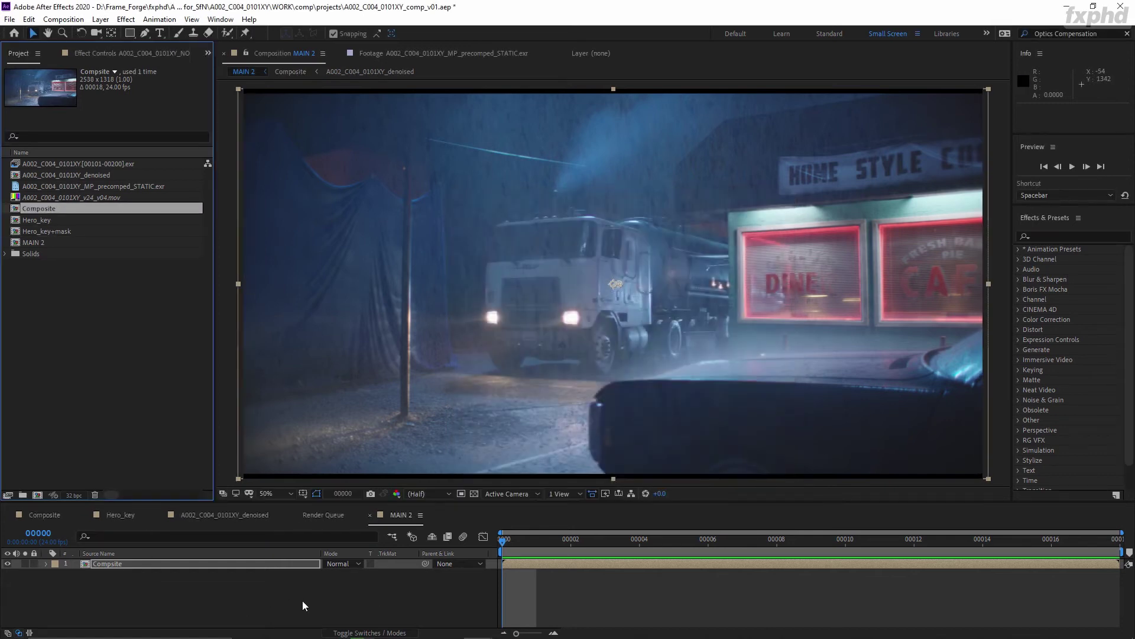
Open the clean plate's source composition from Composite and show the effects applied to its footage
double_click(116, 566)
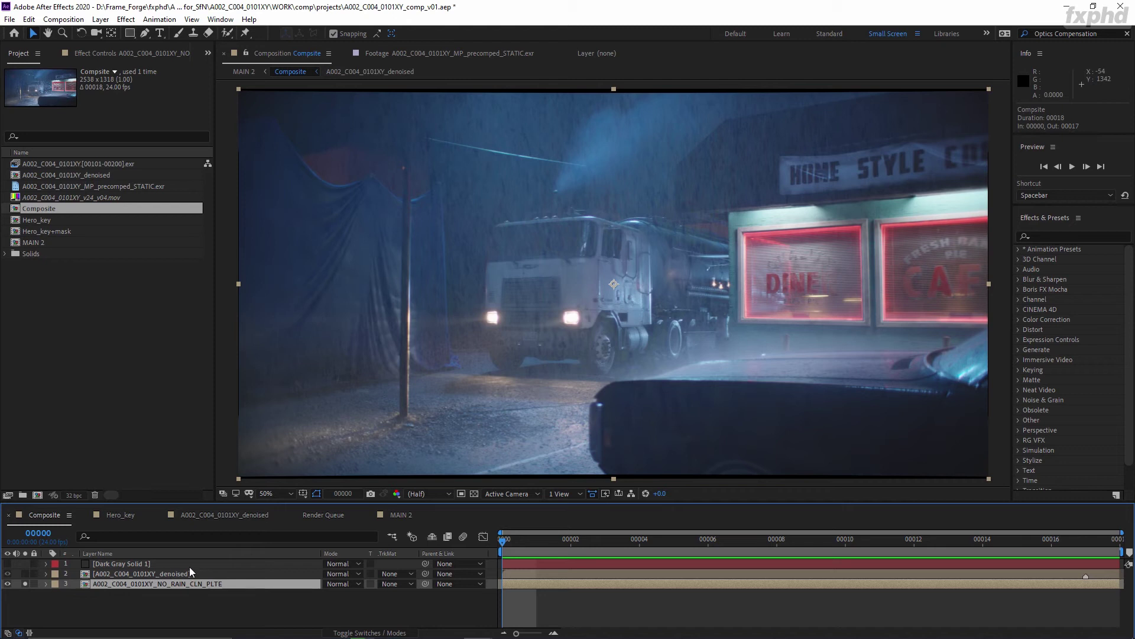
double_click(160, 581)
click(71, 54)
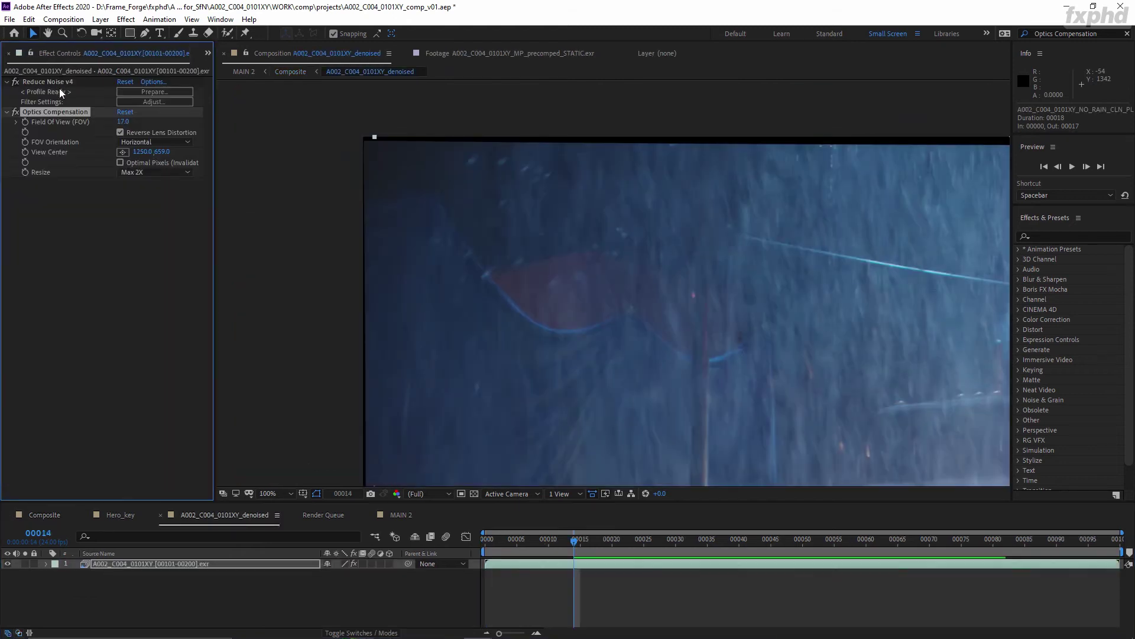
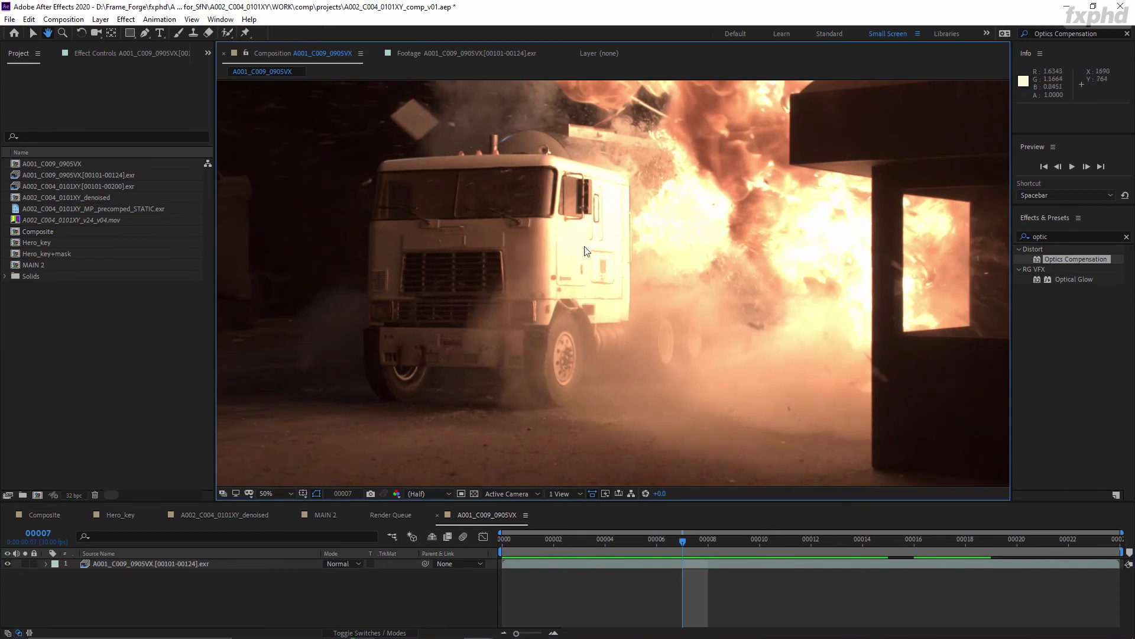
Turn off Optics Compensation on the A001_C009_0905VX footage and examine how the truck and building edges bend without the correction
click(123, 53)
click(14, 82)
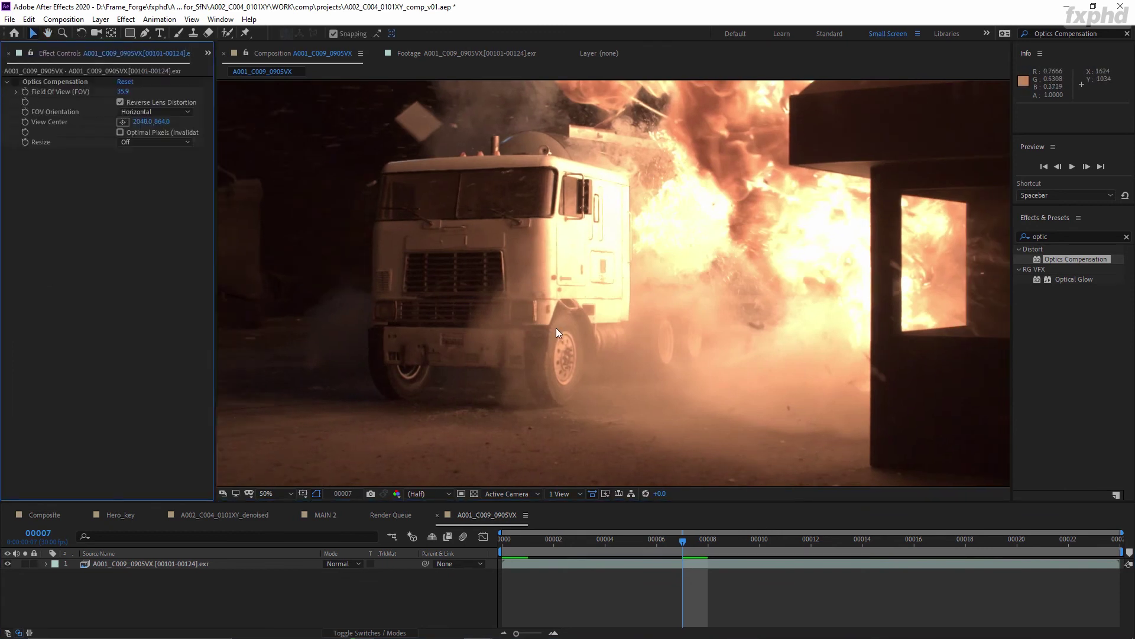
drag(556, 328, 533, 340)
drag(445, 368, 304, 356)
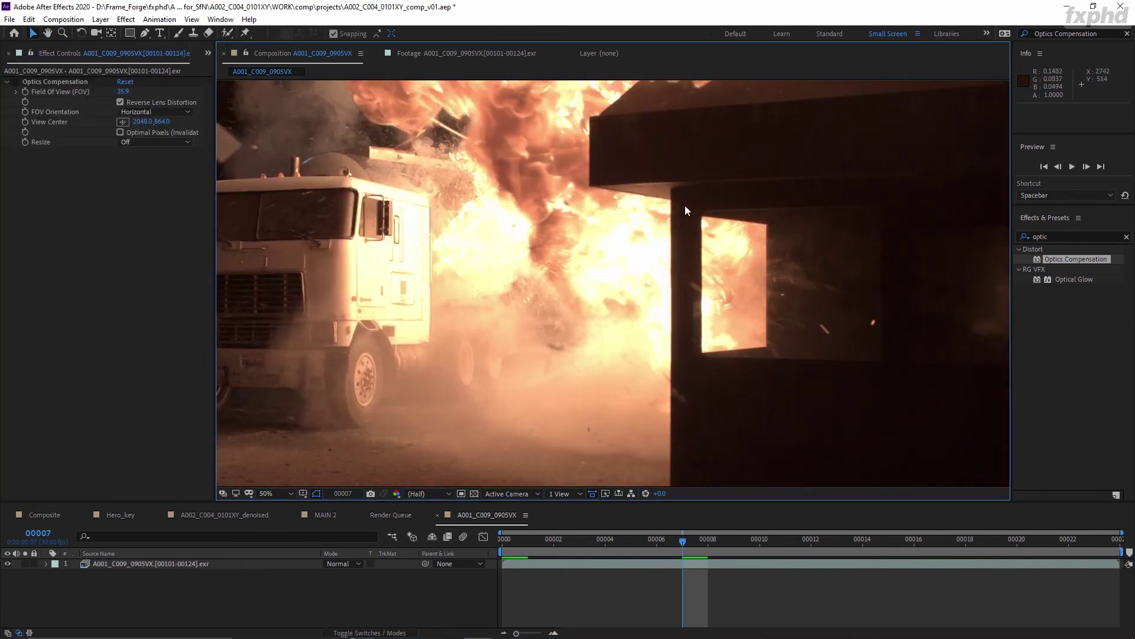
drag(654, 421, 537, 354)
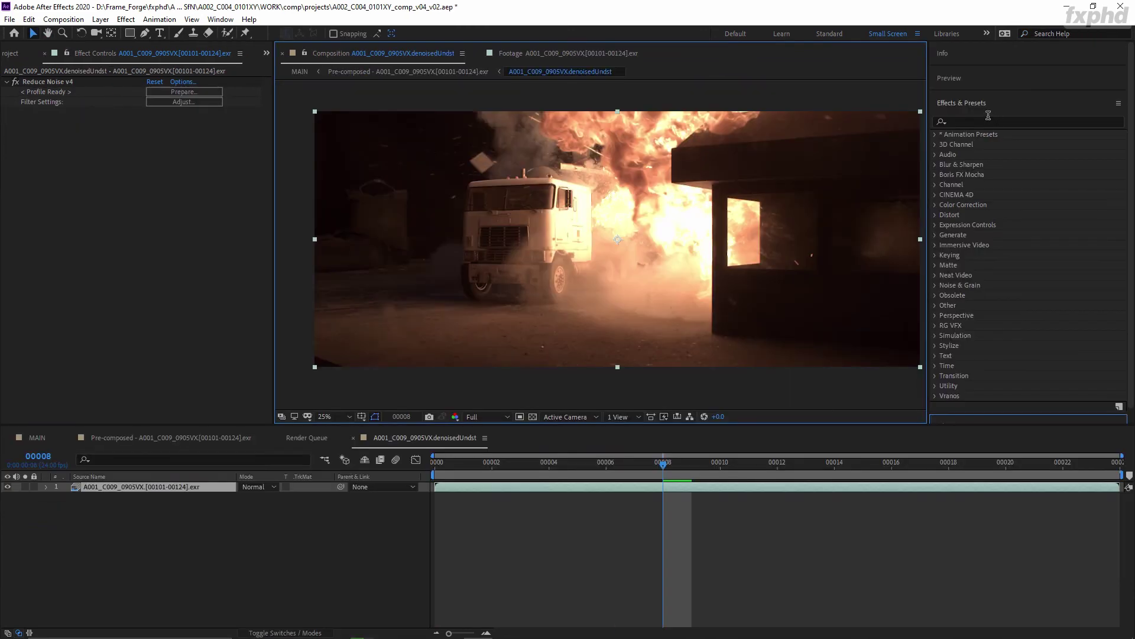
Apply the Optics Compensation effect to the footage layer in the A001_C009_0905VX.denoisedUndst composition
text(opti)
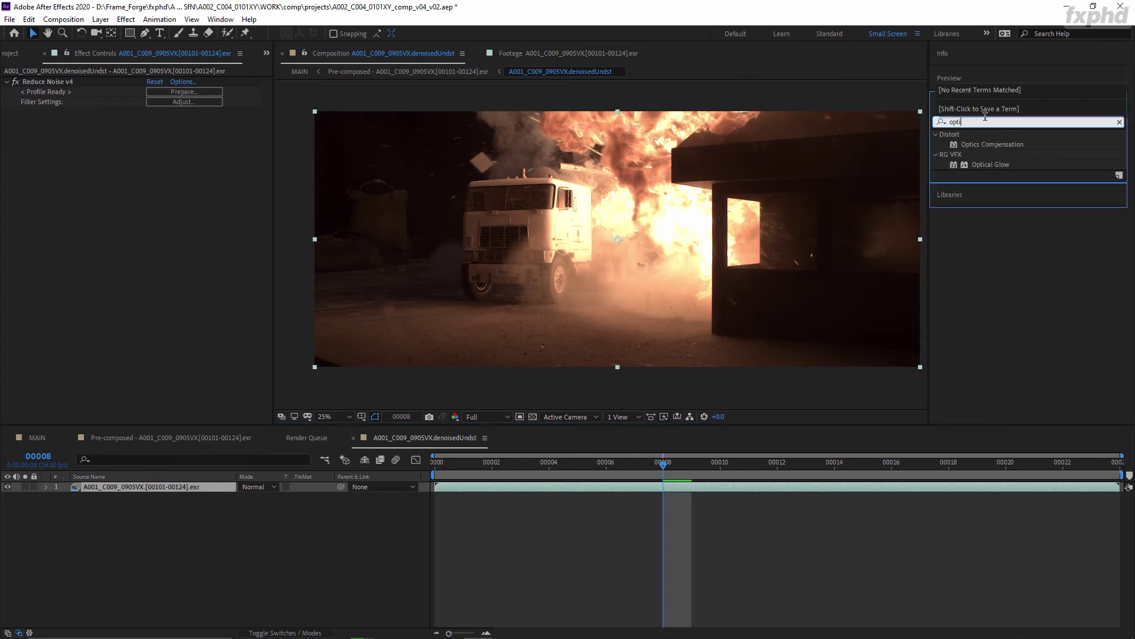
drag(985, 144, 224, 224)
Add a dark gray solid above the footage and apply the Grid effect to it as a straight-line reference
right_click(325, 547)
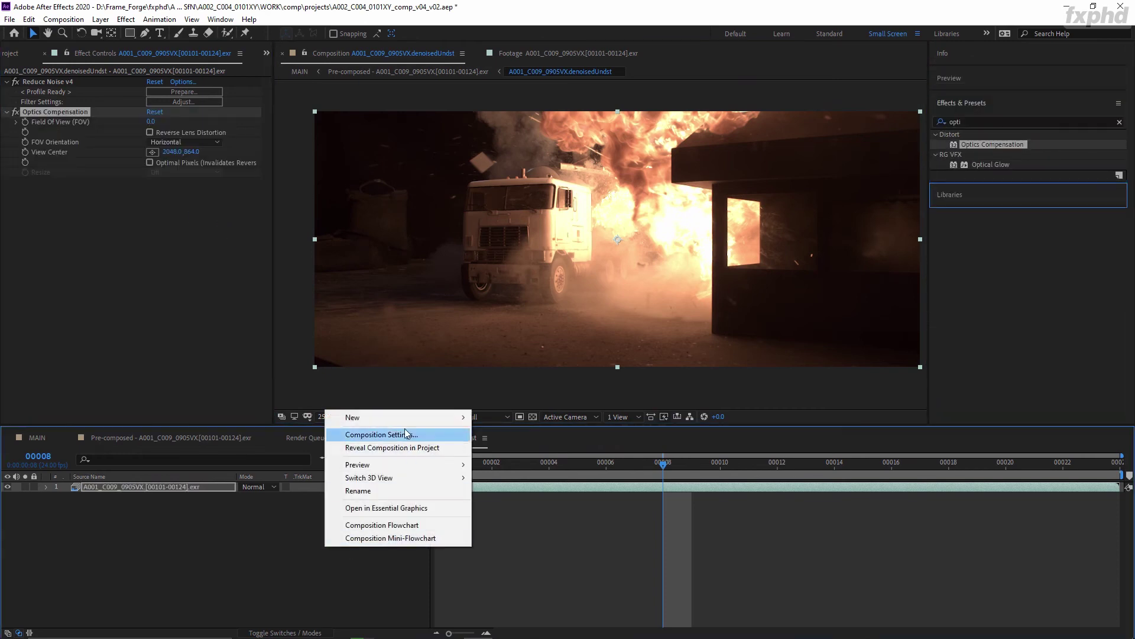
mouse_move(367, 417)
click(518, 450)
key(Return)
key(ctrl+5)
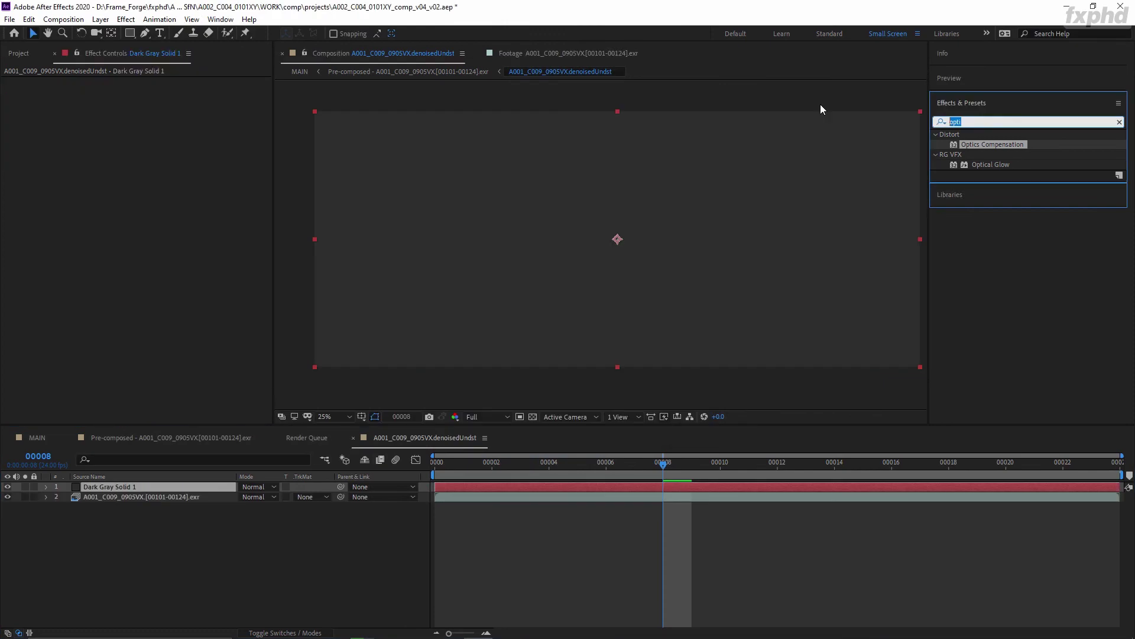
text(grid)
drag(967, 195, 594, 347)
scroll(448, 311, up, 2)
drag(512, 313, 535, 320)
scroll(517, 314, down, 2)
Enable Reverse Lens Distortion on the footage's Optics Compensation and set the Field Of View to 26.0
click(139, 496)
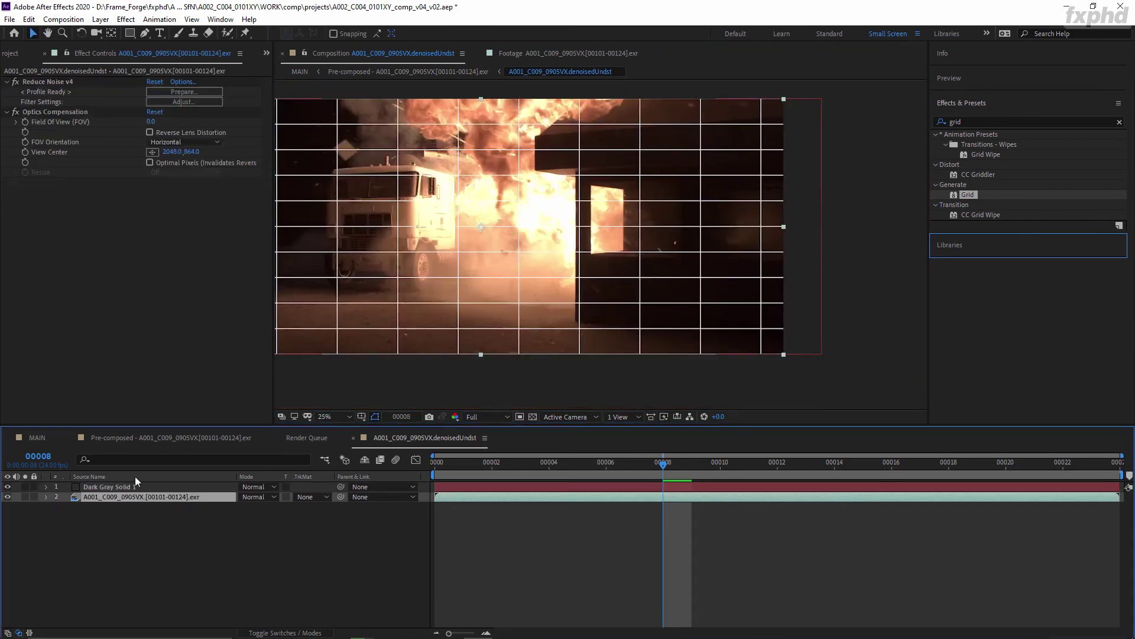
click(149, 132)
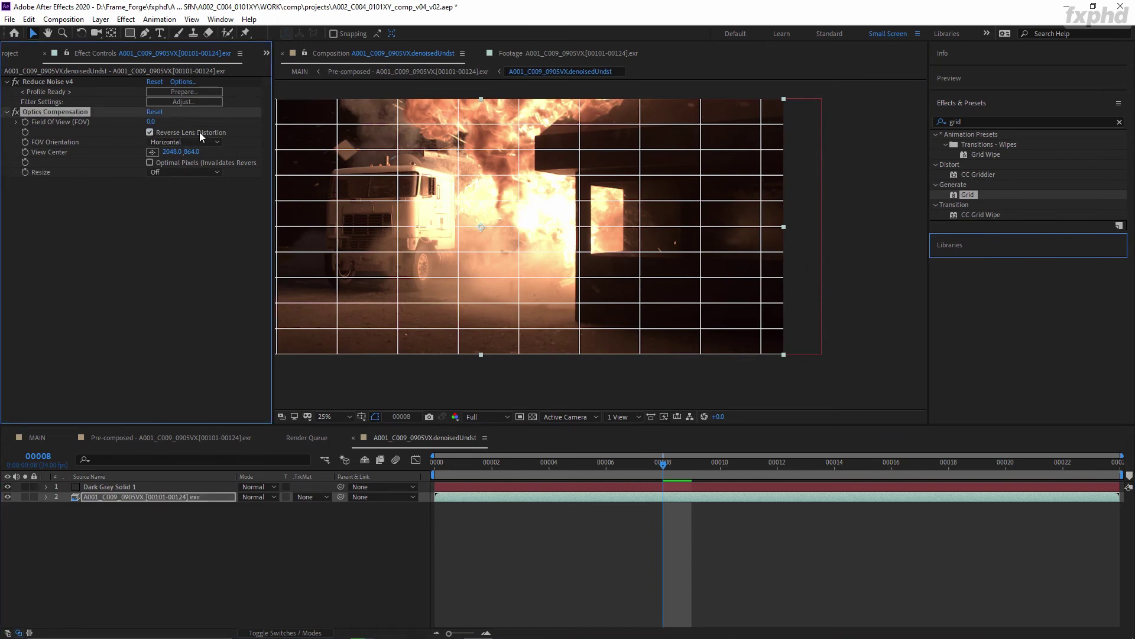
drag(152, 122, 195, 122)
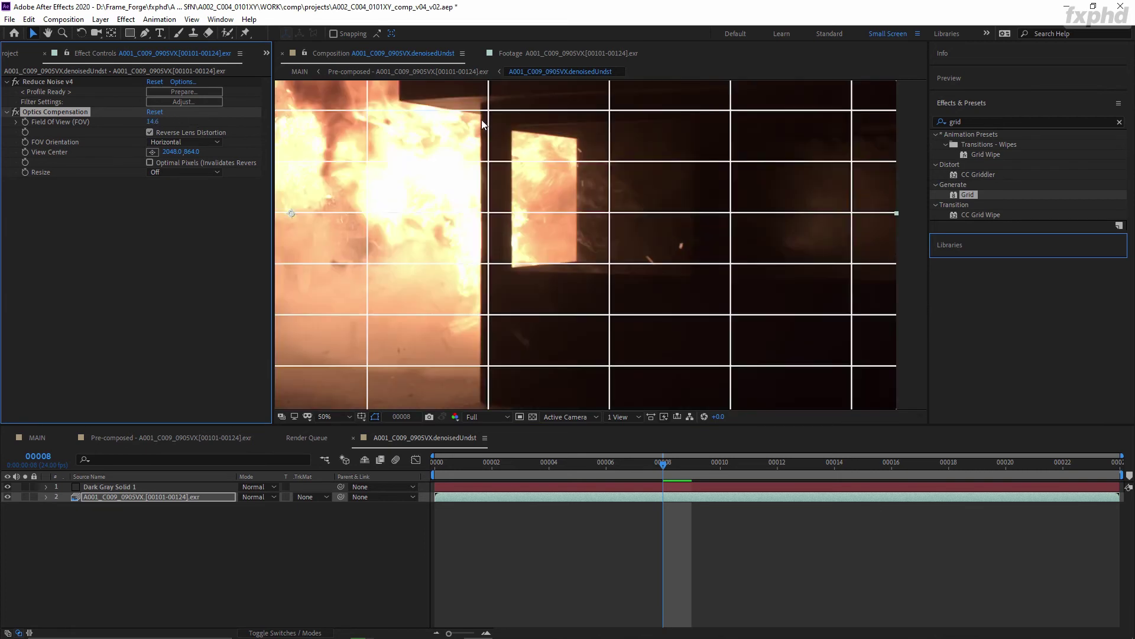
drag(191, 129, 276, 148)
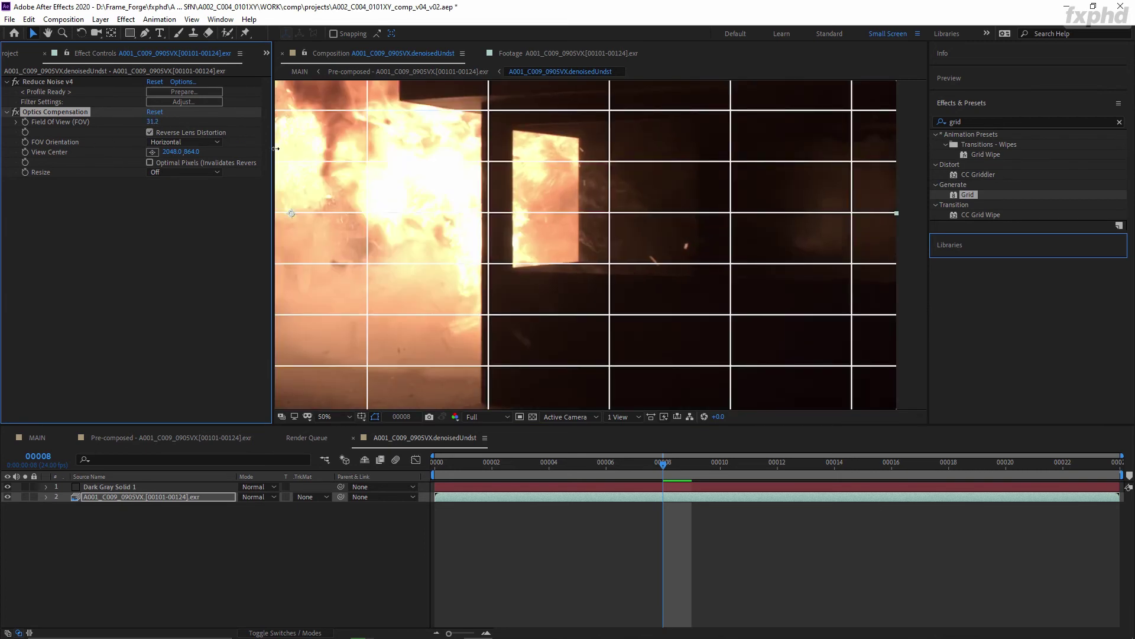
scroll(312, 199, down, 2)
drag(153, 124, 125, 125)
Narrow the grid solid horizontally so its vertical lines sit closer together
click(762, 249)
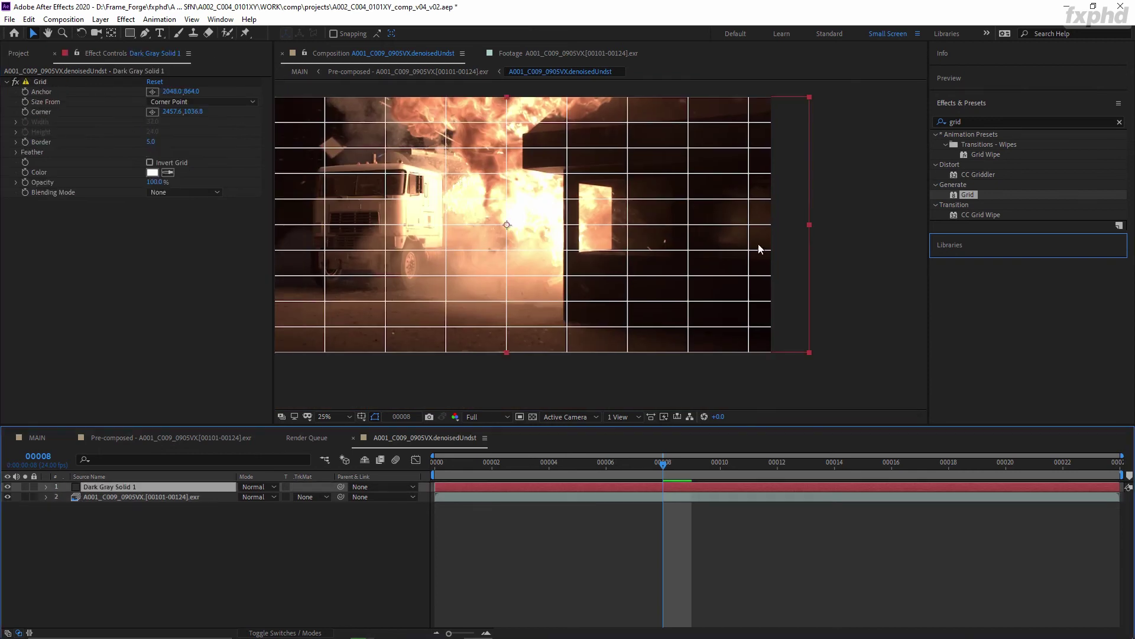
scroll(587, 264, up, 4)
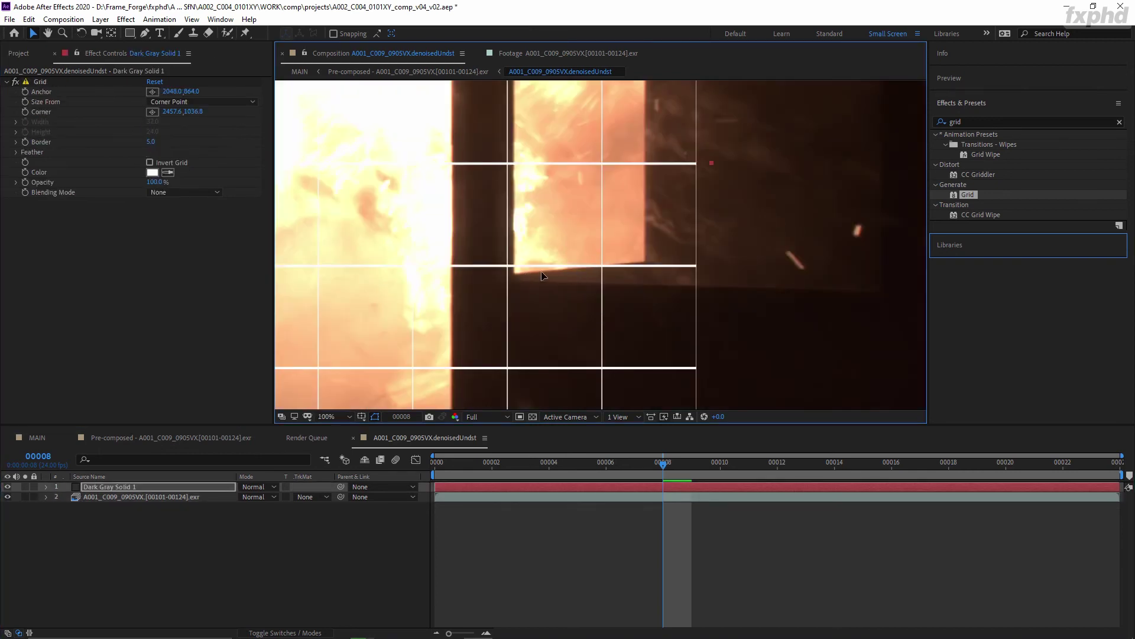
scroll(645, 233, down, 2)
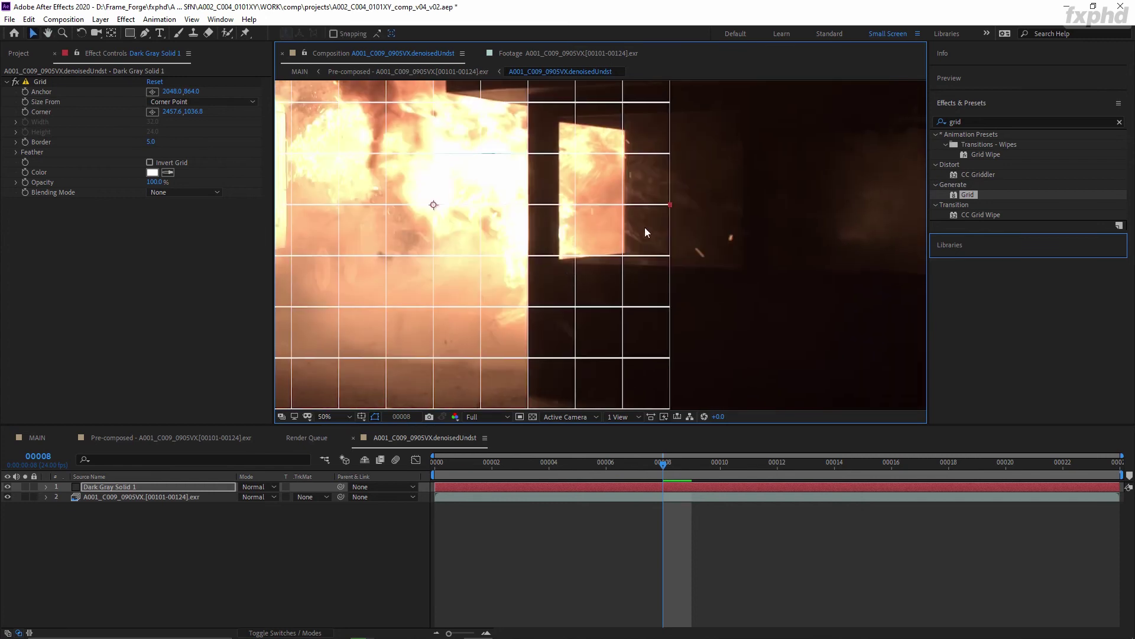
drag(673, 206, 648, 207)
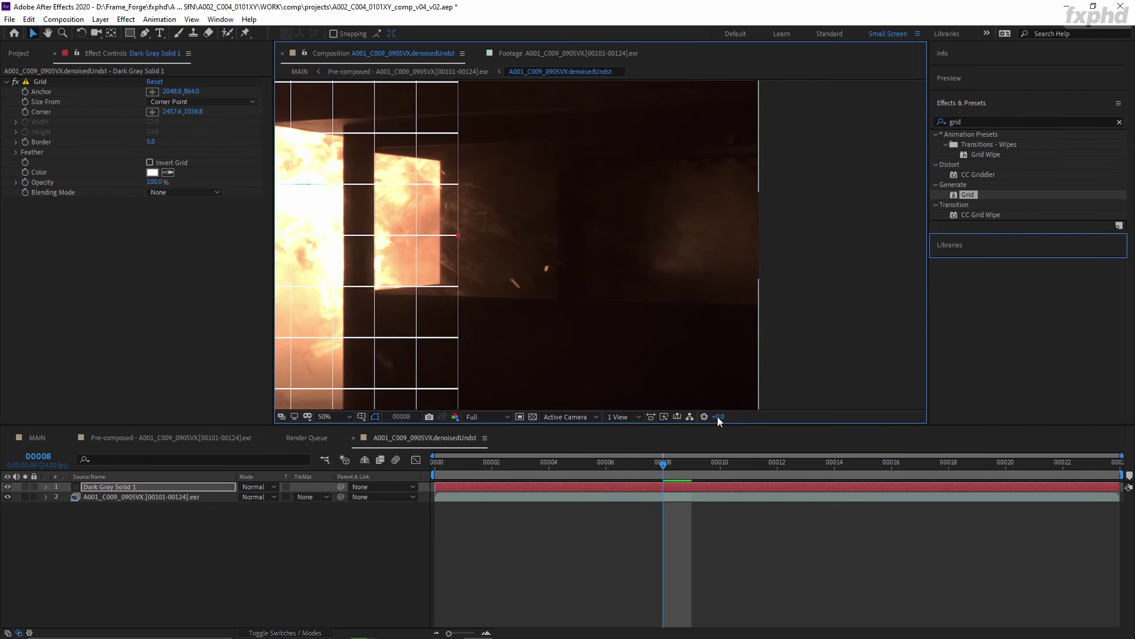
Raise the viewer exposure to +2.4, then move and rotate the grid solid to follow the dark building's straight edges
drag(718, 416, 748, 416)
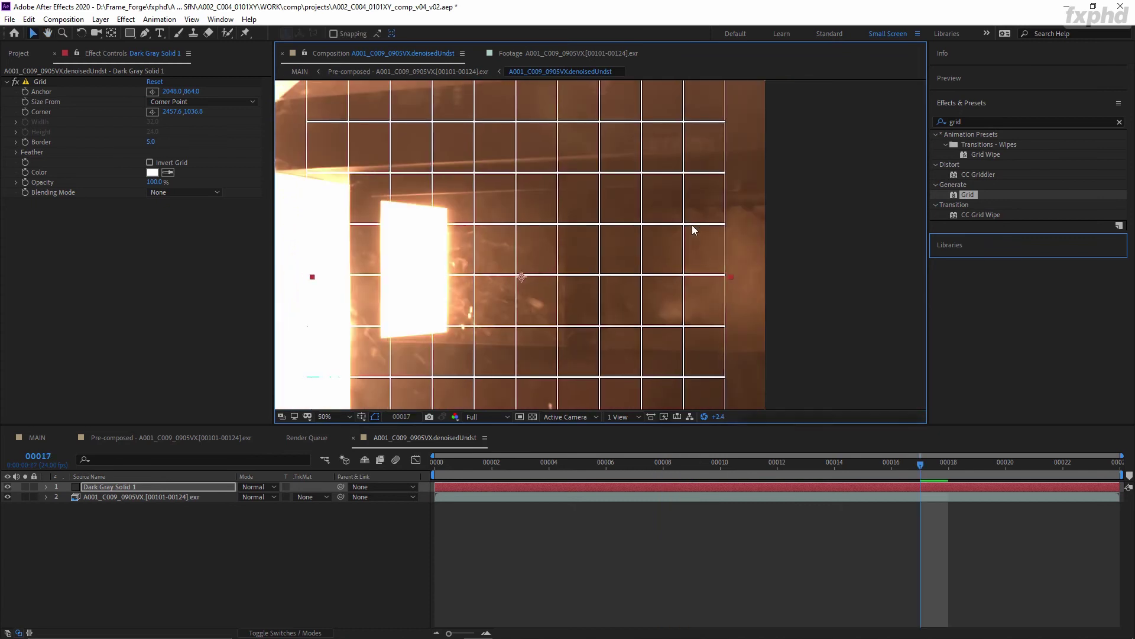
key(w)
drag(713, 274, 722, 264)
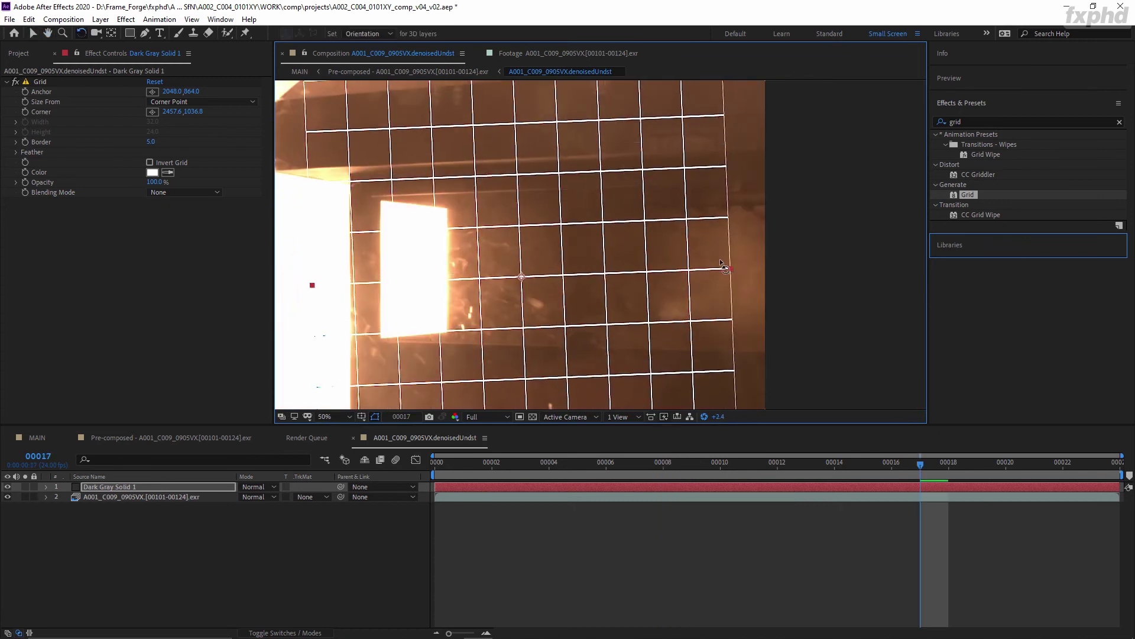
key(v)
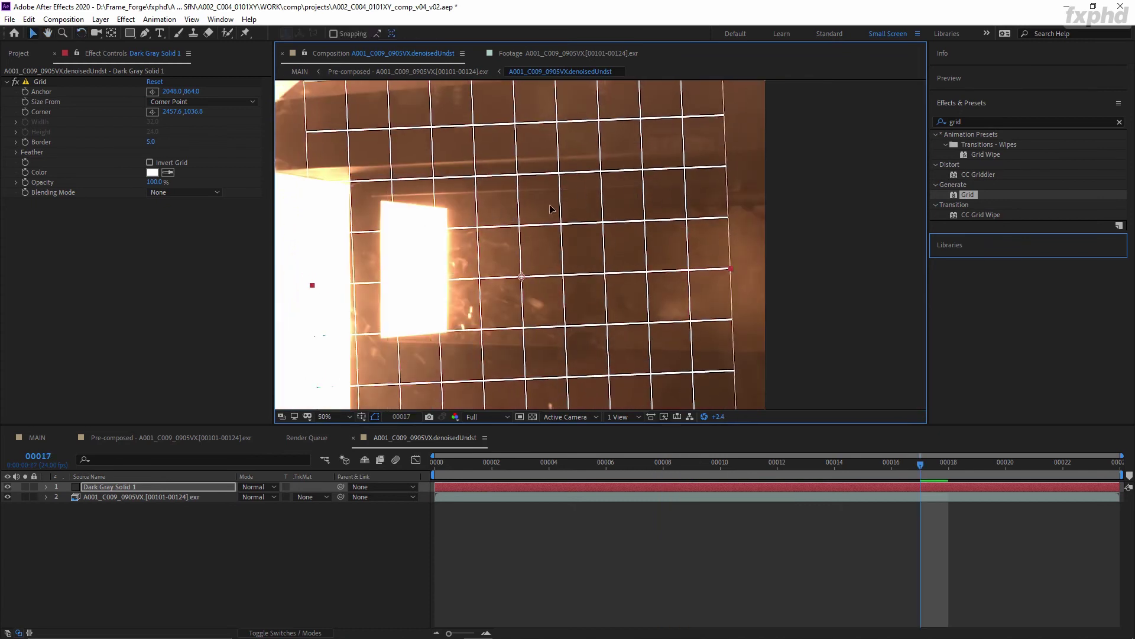
drag(550, 205, 599, 219)
key(w)
drag(716, 267, 721, 278)
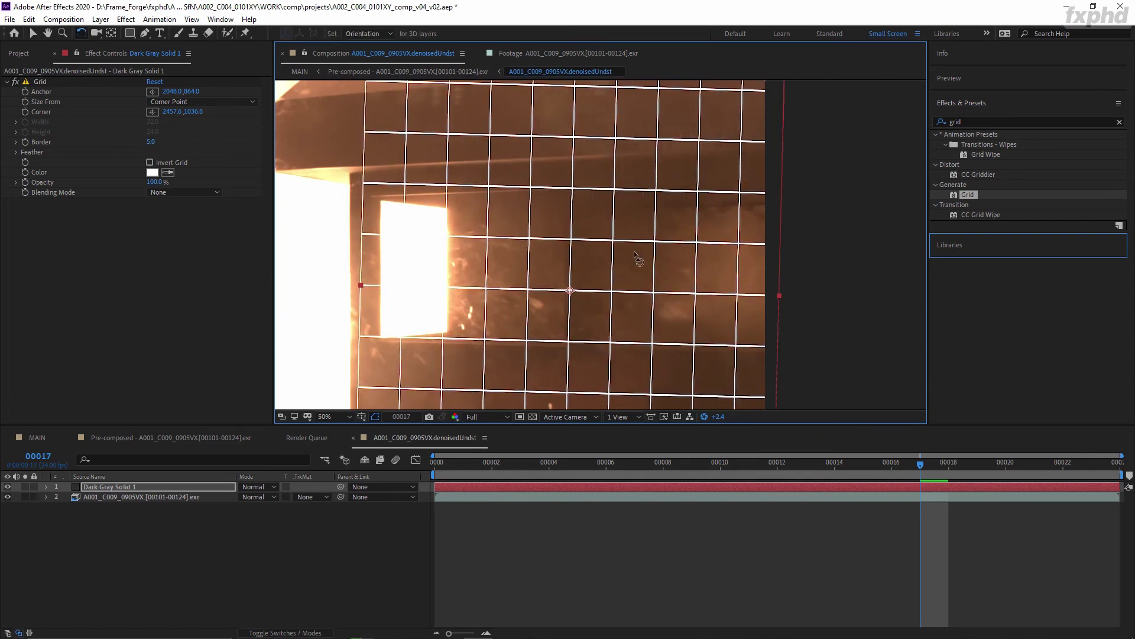
Examine how the building's edges and window line up with the grid across the undistorted footage
scroll(567, 298, up, 1)
drag(566, 298, 454, 246)
scroll(473, 261, down, 1)
drag(500, 281, 715, 280)
scroll(715, 279, down, 2)
key(v)
scroll(742, 274, up, 2)
click(383, 317)
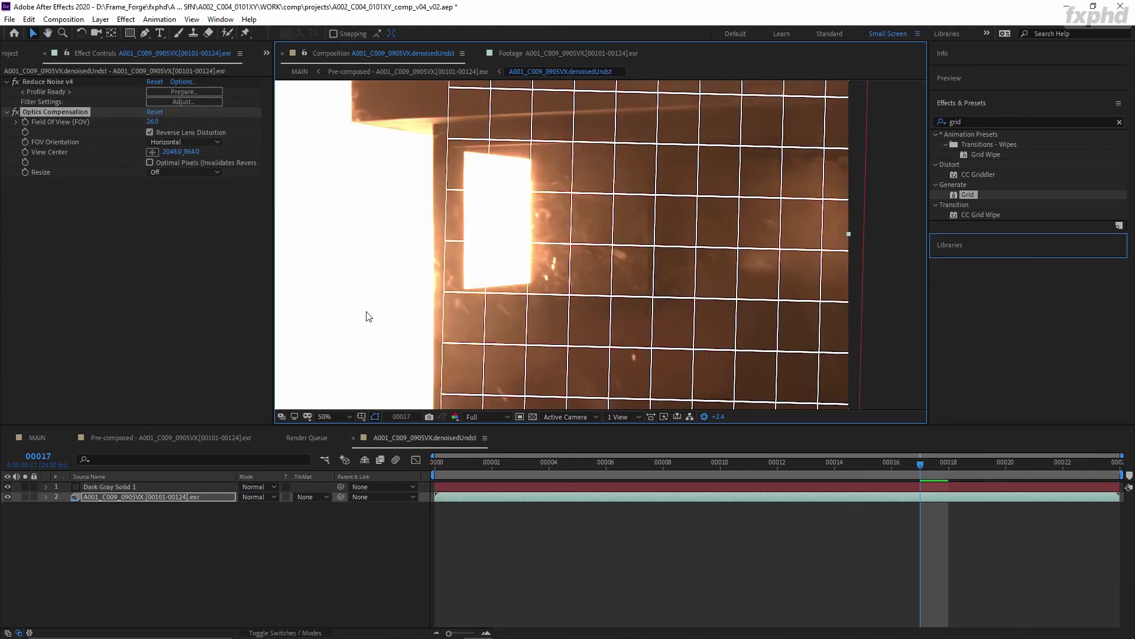
drag(367, 317, 563, 334)
scroll(560, 334, down, 2)
mouse_move(460, 339)
mouse_down()
mouse_move(560, 346)
mouse_move(464, 340)
mouse_up()
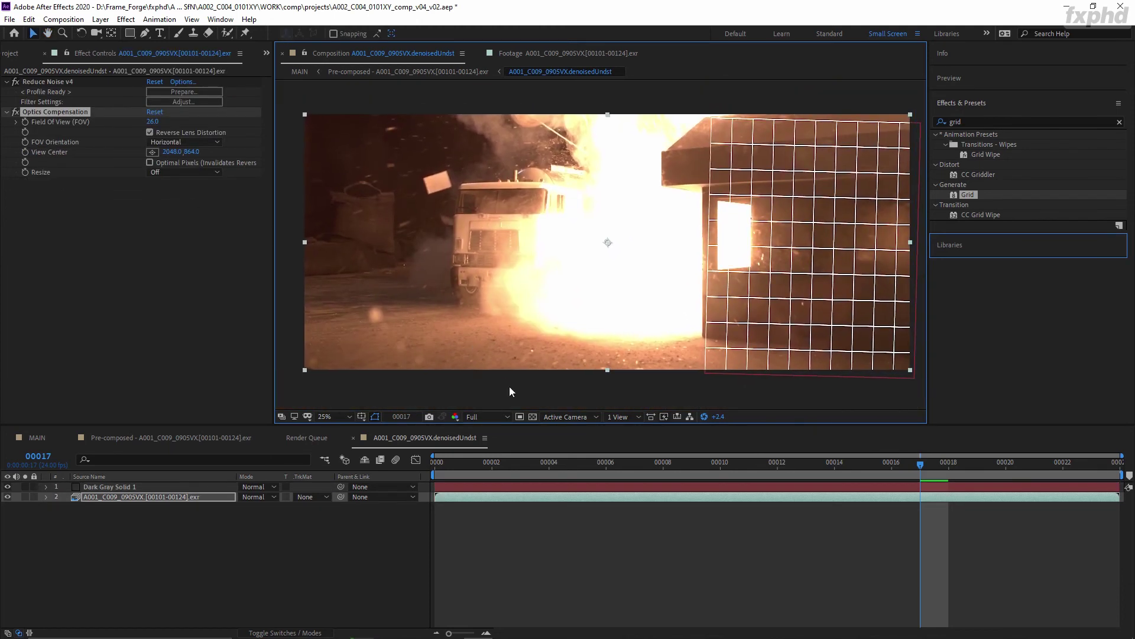
click(510, 387)
mouse_move(357, 338)
mouse_down()
mouse_move(349, 327)
mouse_move(359, 335)
mouse_up()
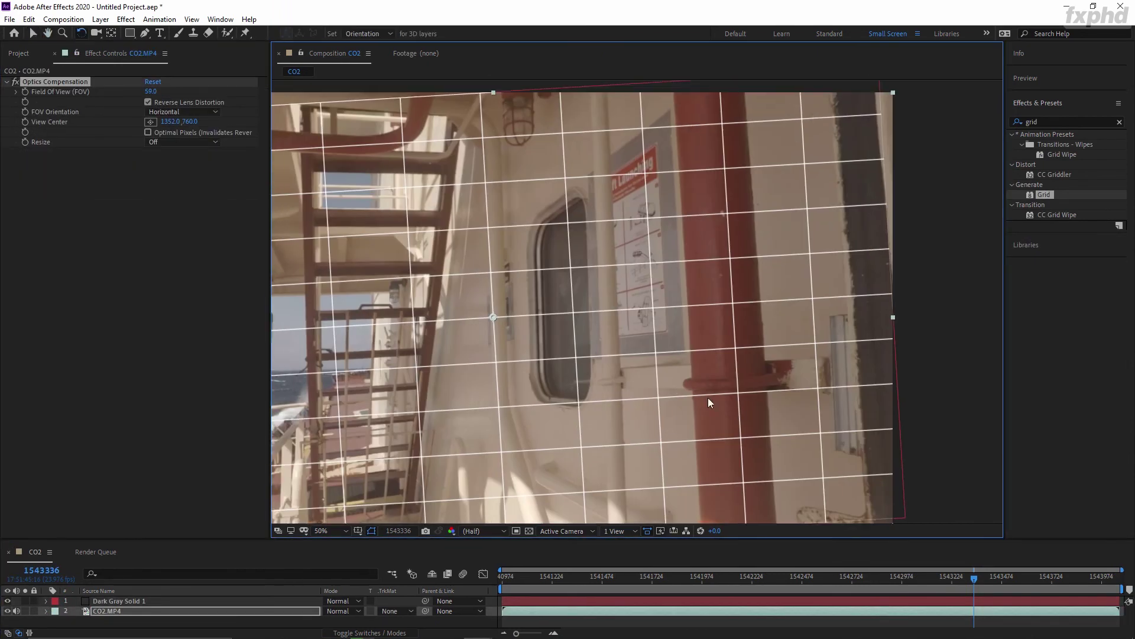
Unlock the CO2.MP4 layer, adjust its Optics Compensation Field Of View, and check the ship's straight lines against the grid solid
click(633, 379)
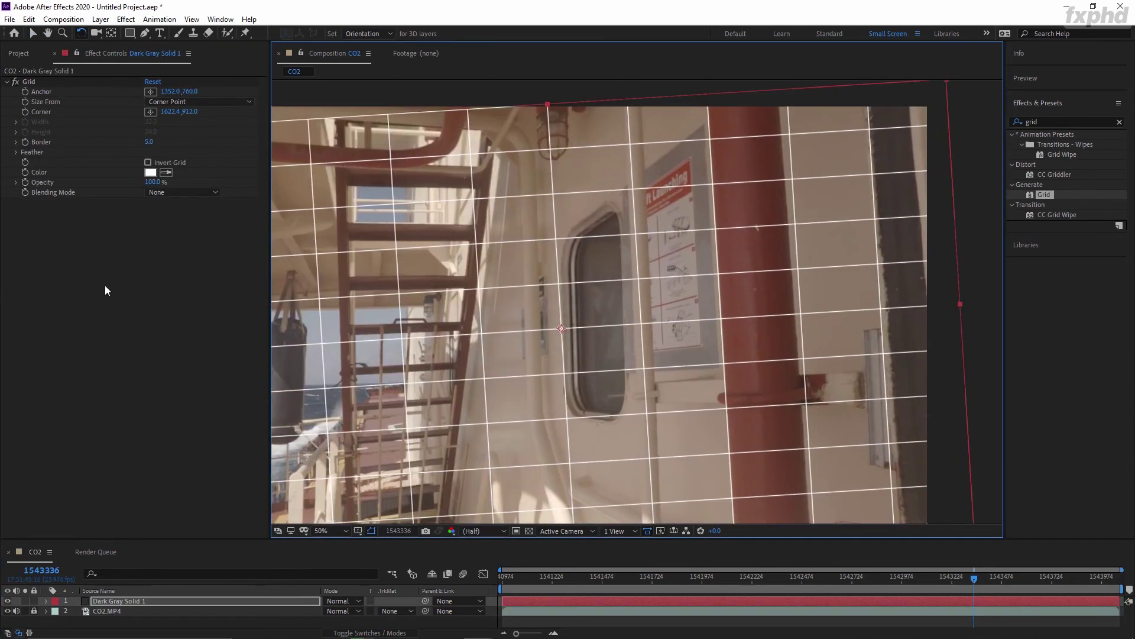
click(34, 611)
click(106, 611)
drag(152, 92, 206, 94)
key(h)
drag(524, 296, 573, 253)
click(119, 601)
drag(630, 360, 689, 351)
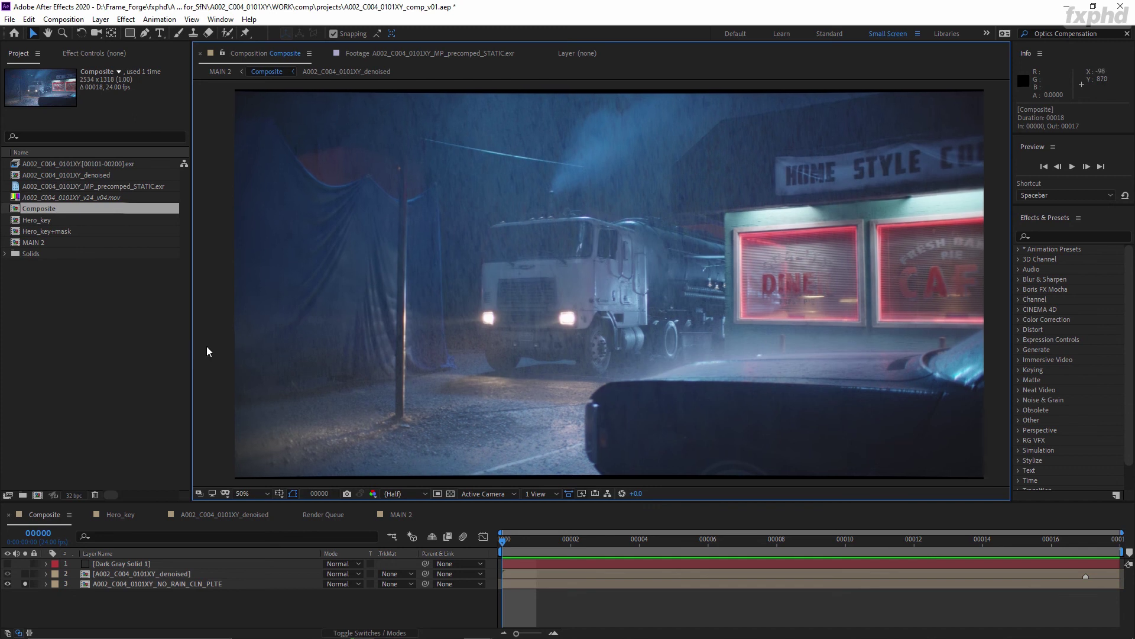
mouse_move(226, 338)
mouse_down()
mouse_move(342, 341)
mouse_move(232, 339)
mouse_up()
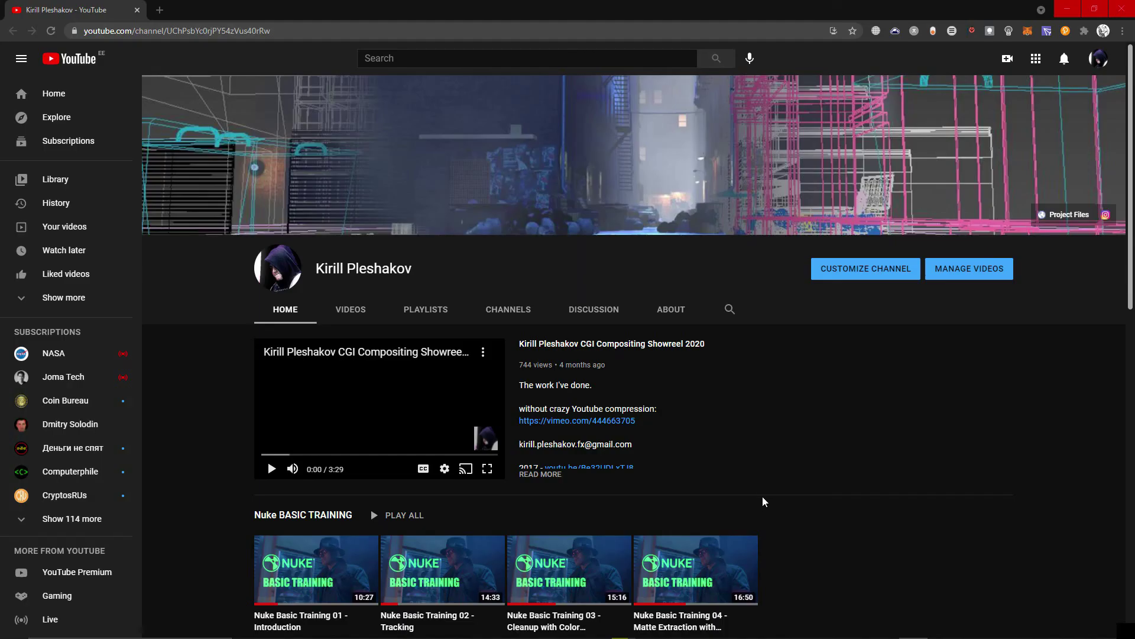
Switch to the YouTube channel page, skip through the showreel, and preview the Step By Step VFX Breakdowns videos
scroll(763, 503, down, 3)
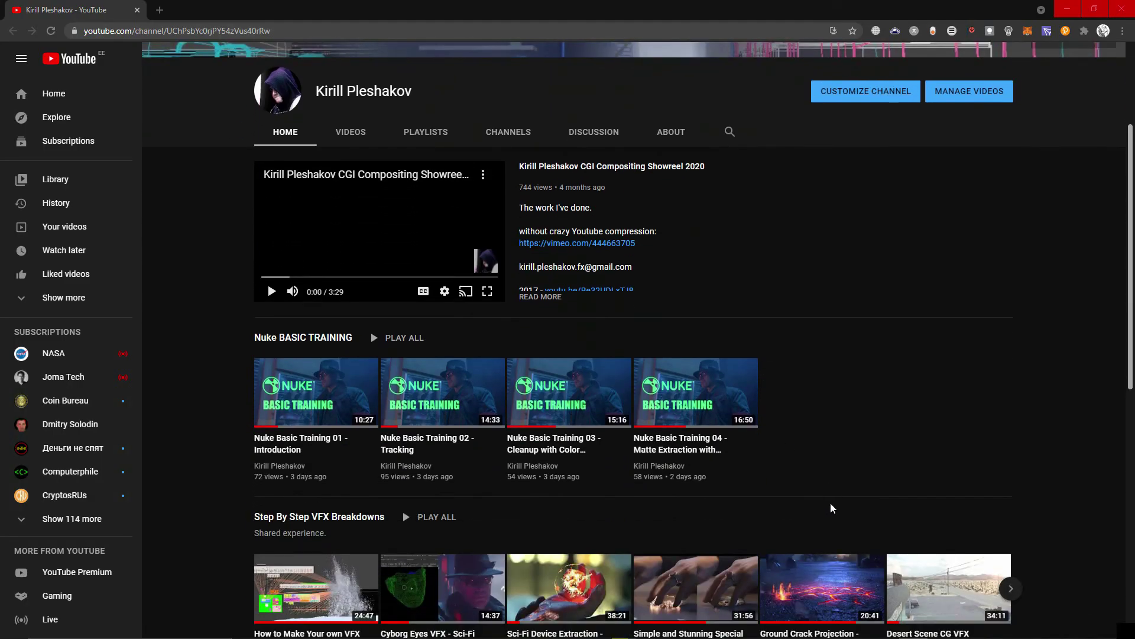
click(353, 277)
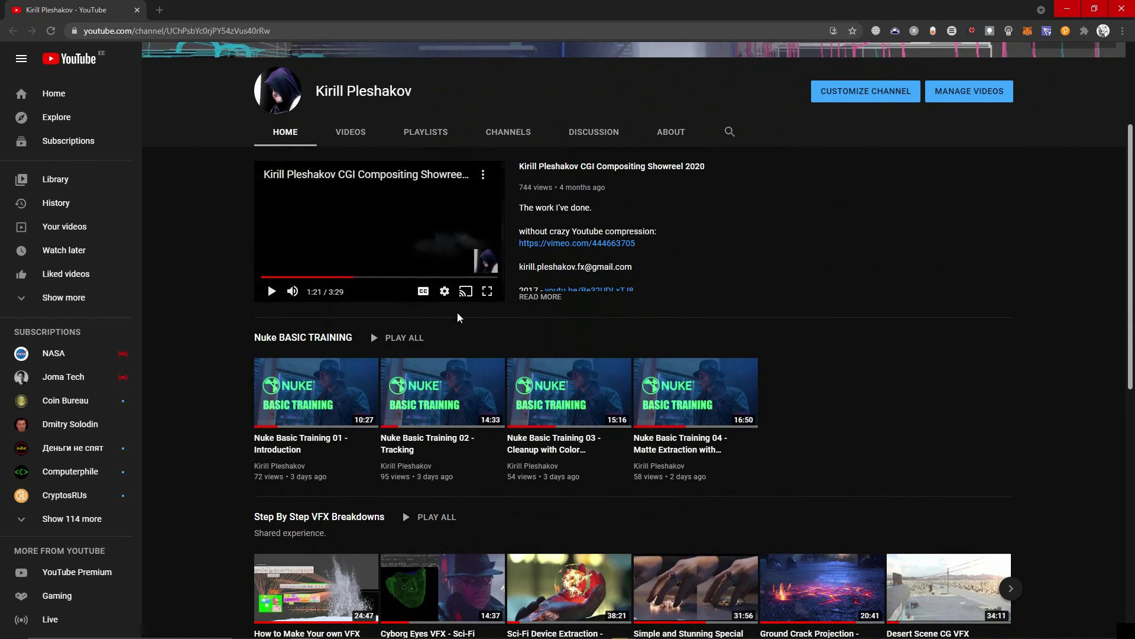
scroll(620, 416, down, 2)
scroll(621, 416, down, 3)
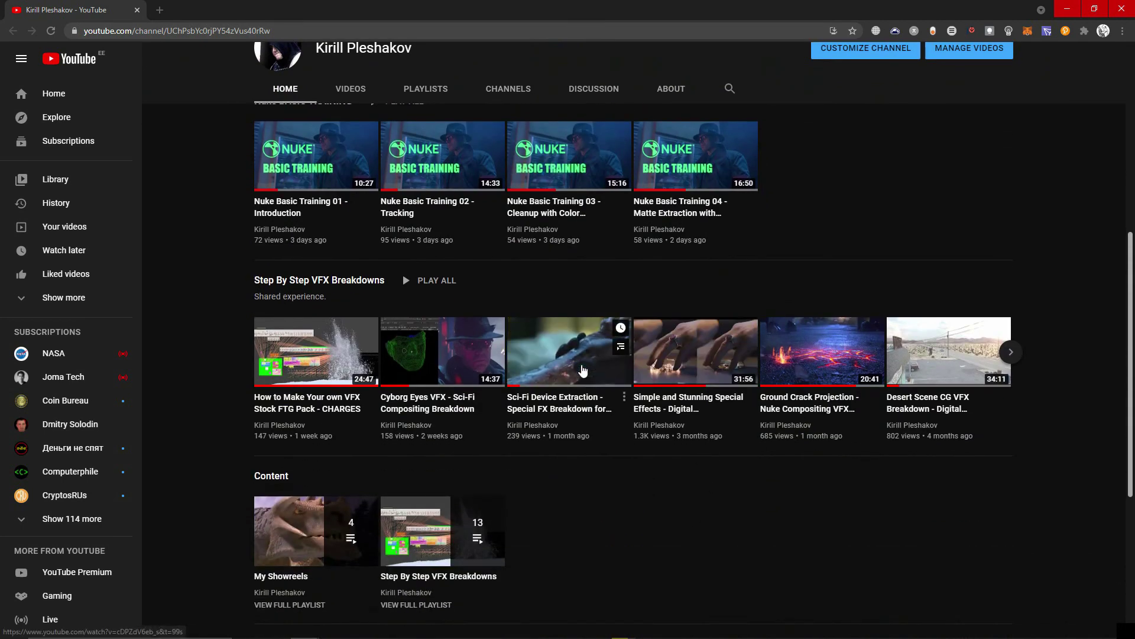
mouse_move(721, 380)
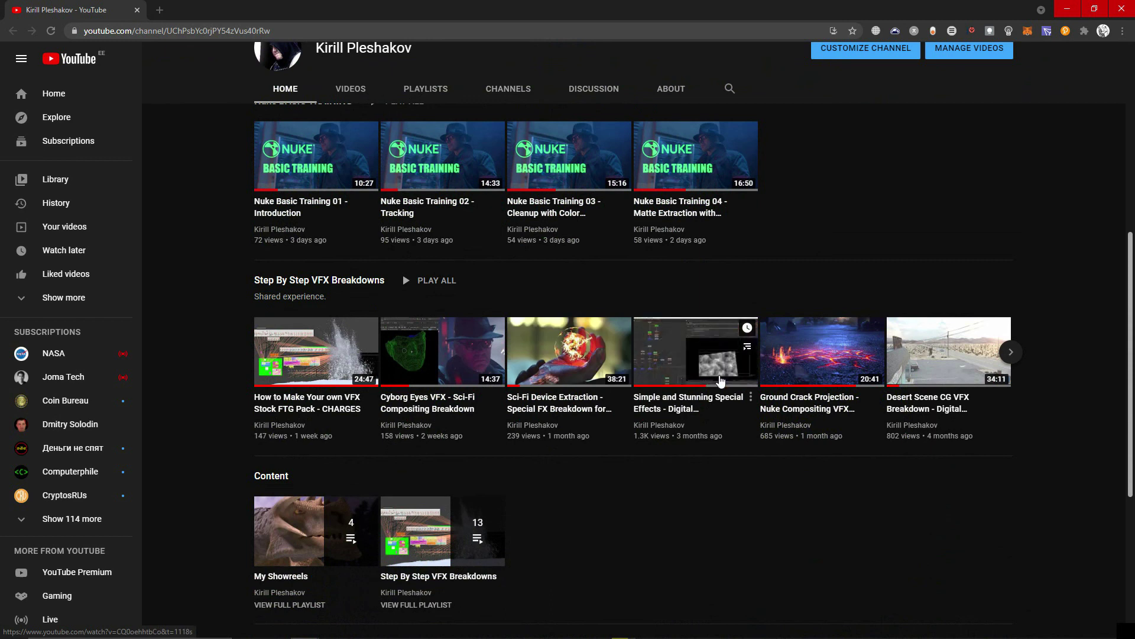
mouse_move(814, 376)
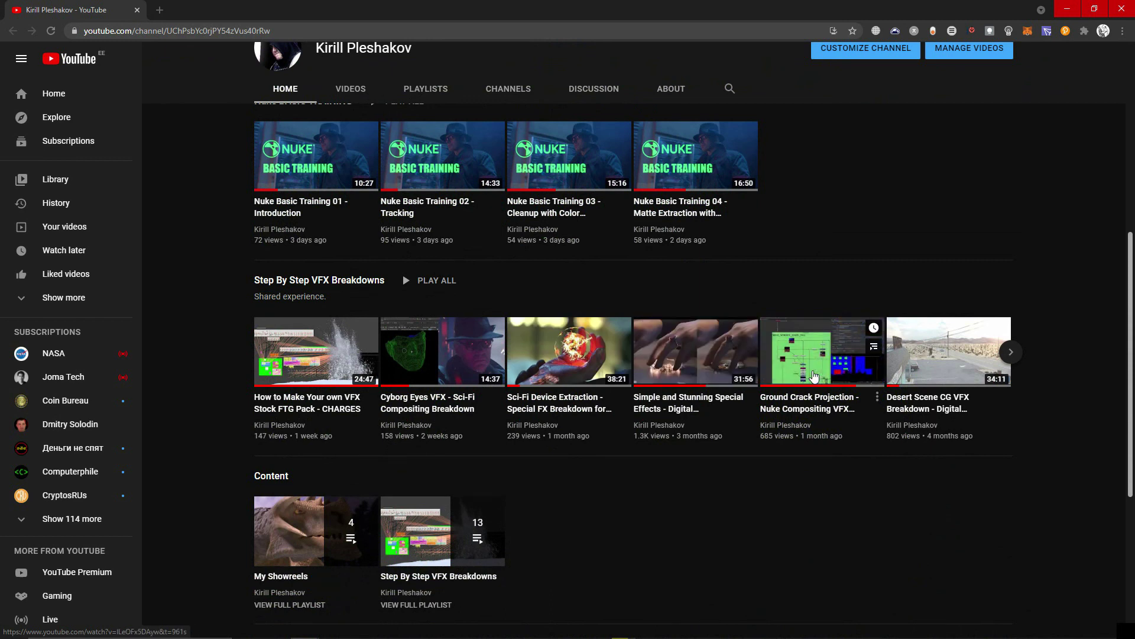
mouse_move(477, 372)
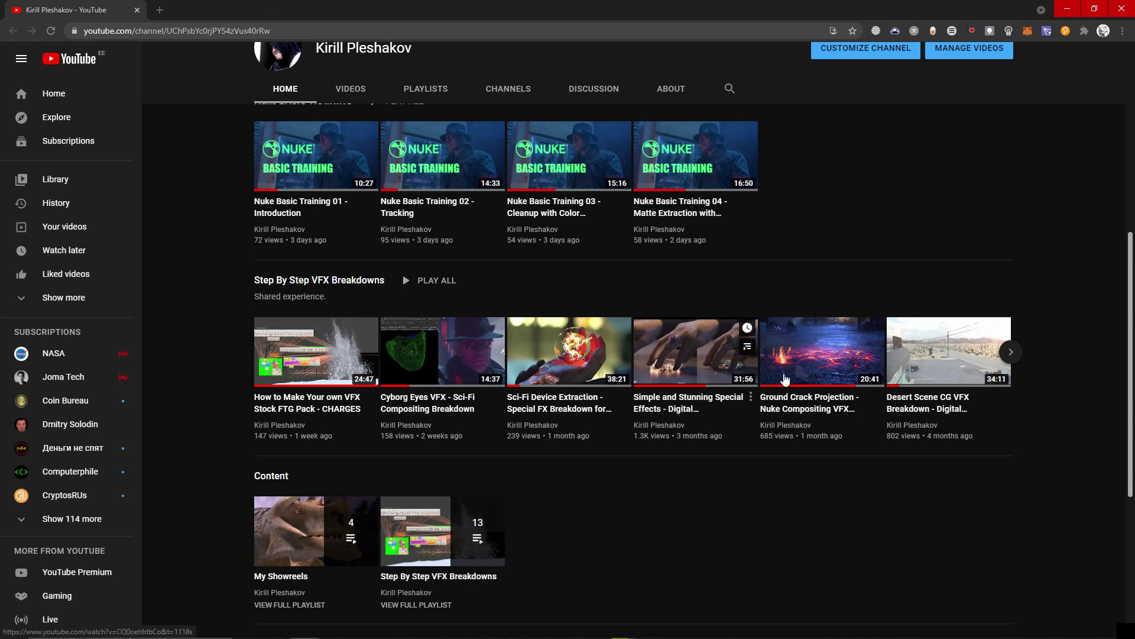
mouse_move(959, 379)
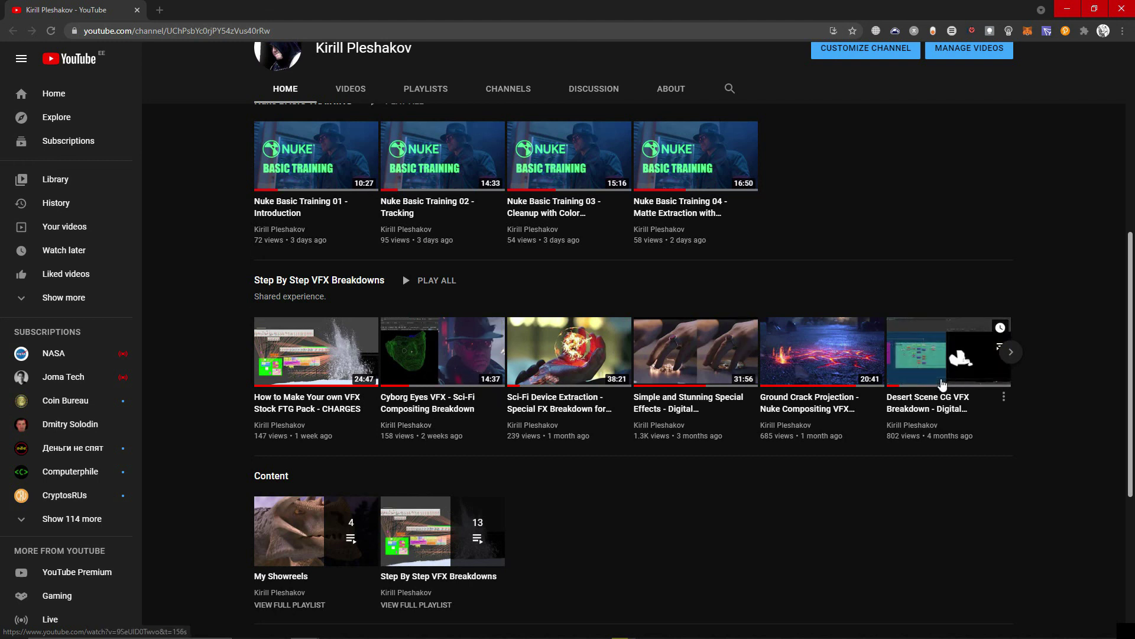
mouse_move(443, 379)
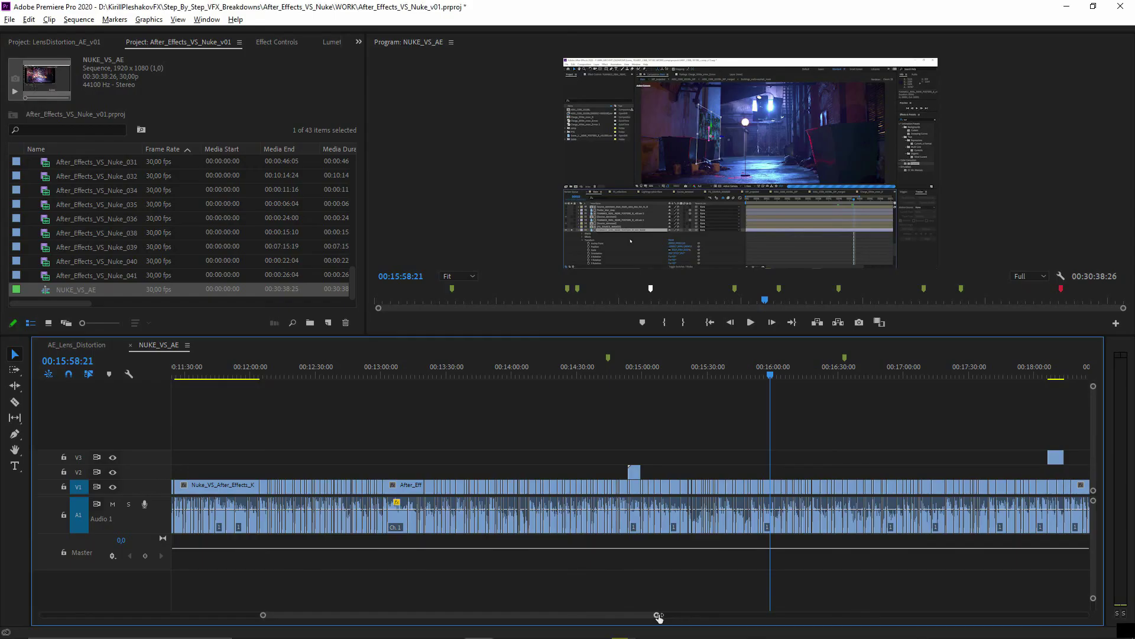
Switch to Premiere Pro and review the full NUKE_VS_AE sequence, ending with the playhead at 00:02:16:03
drag(657, 616, 950, 632)
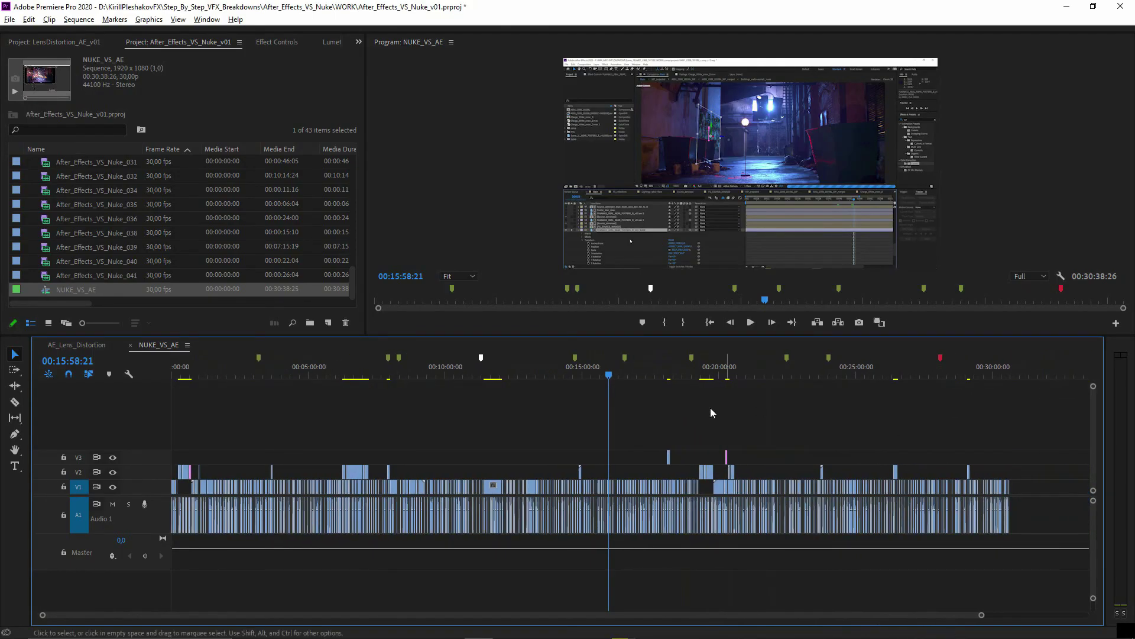
drag(659, 385, 780, 389)
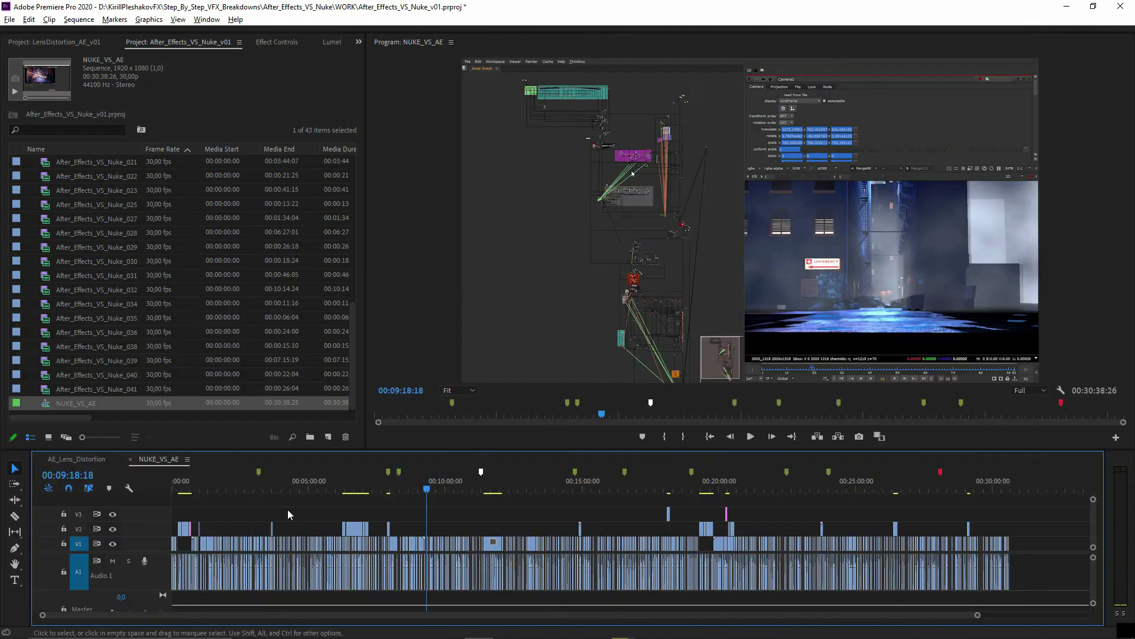
click(236, 486)
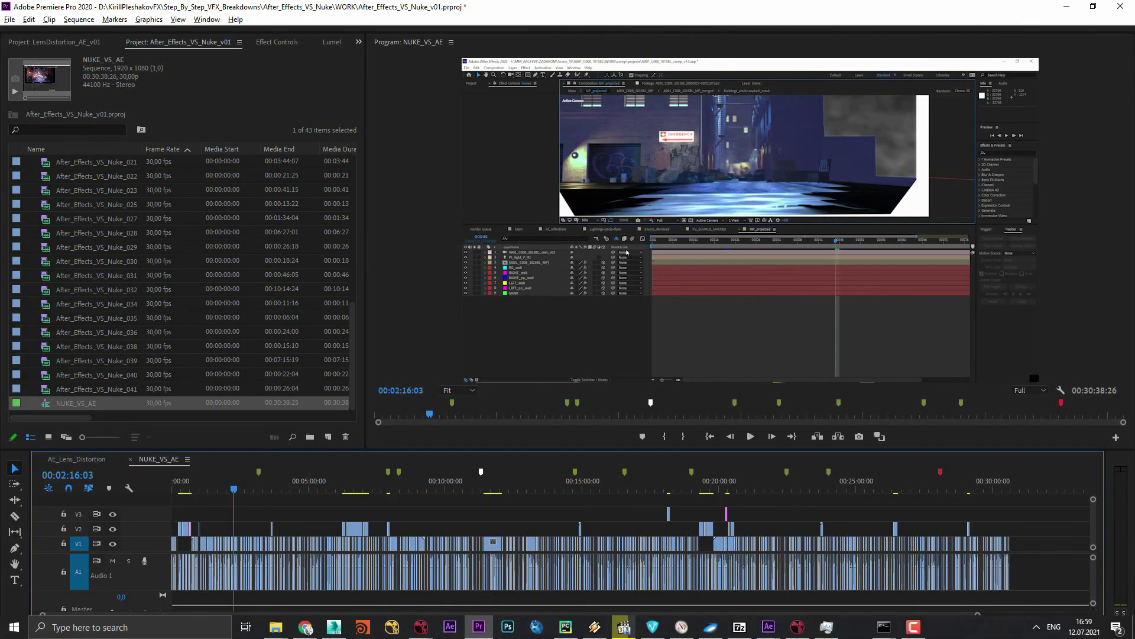
Return to the YouTube channel page and look over the Nuke BASIC TRAINING videos
mouse_move(248, 637)
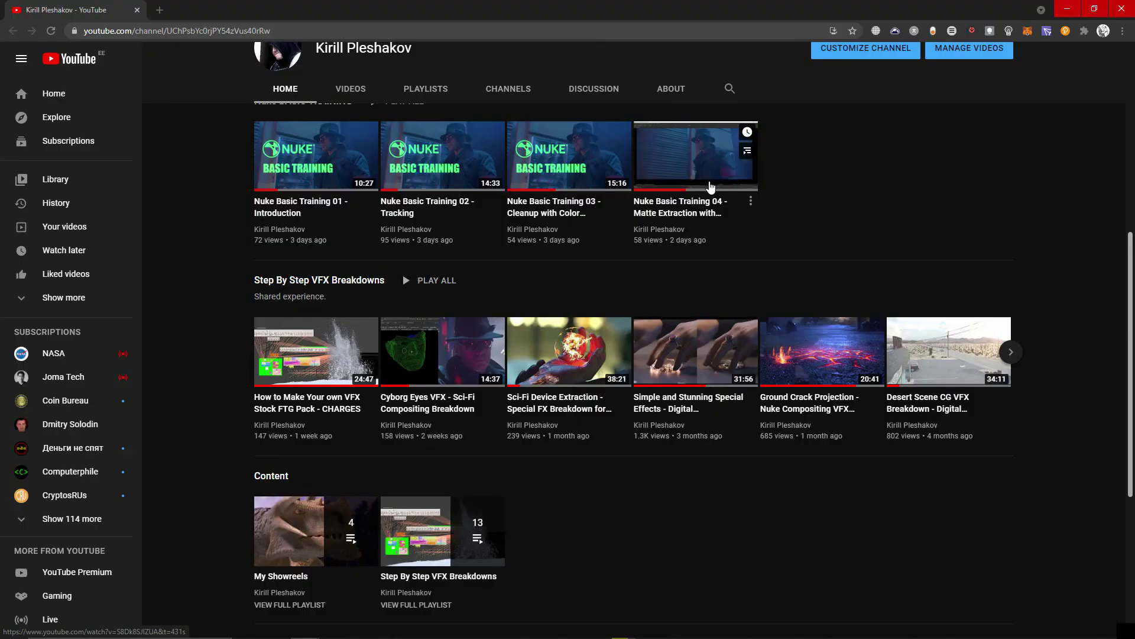
scroll(713, 201, up, 1)
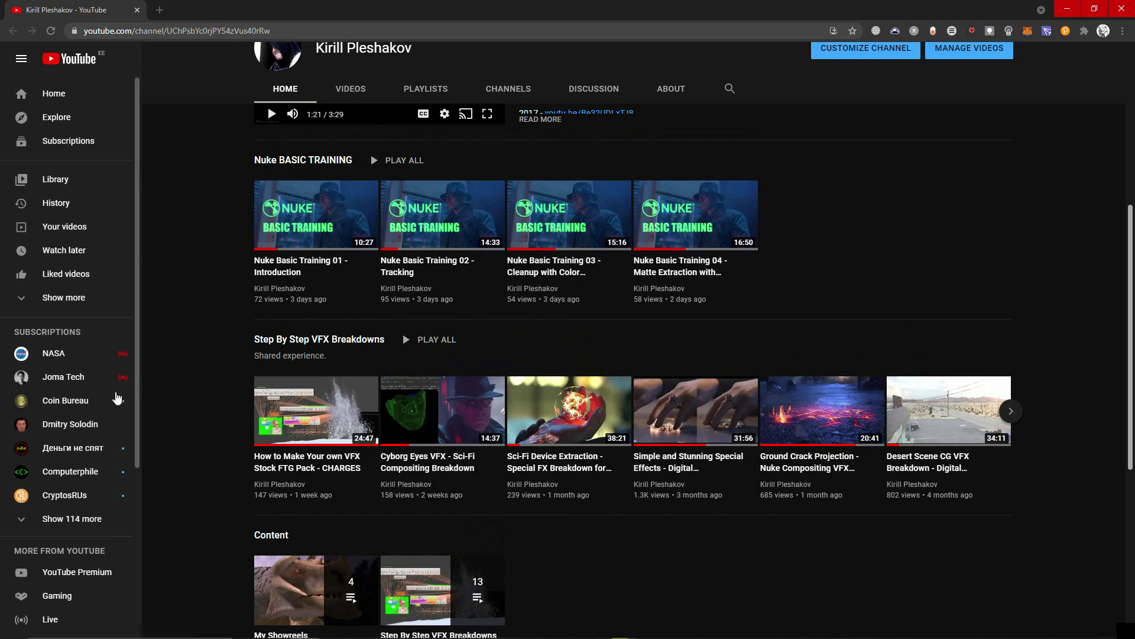